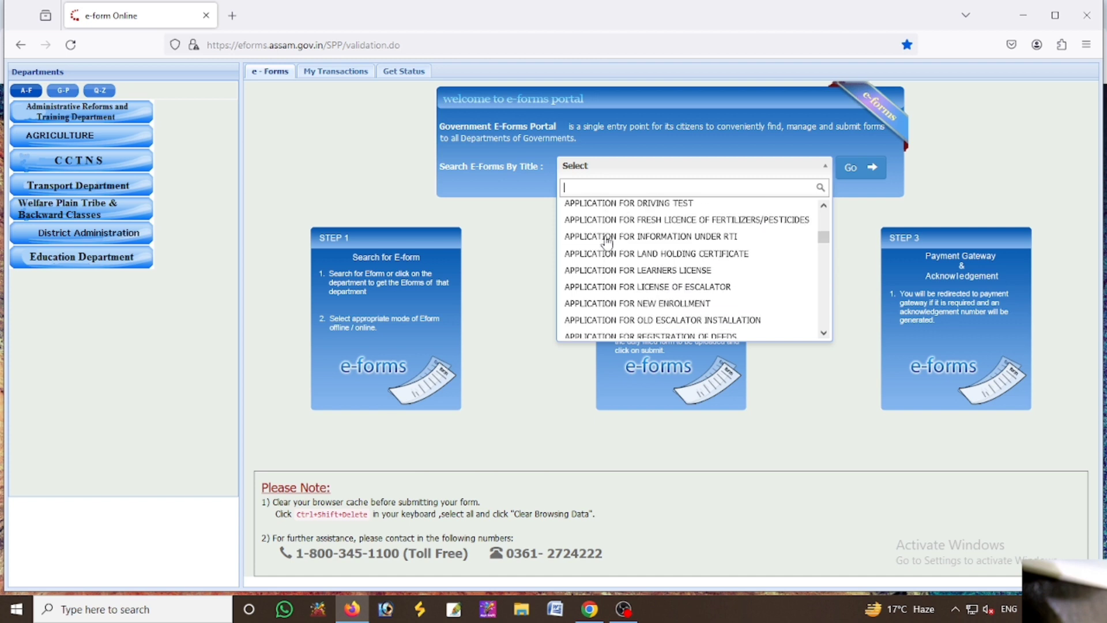
# Search 'no', select ISSUE OF NON ENCUMBRANCE CERTIFICATE and open its online submission form
pyautogui.scroll(-8, 607, 243)
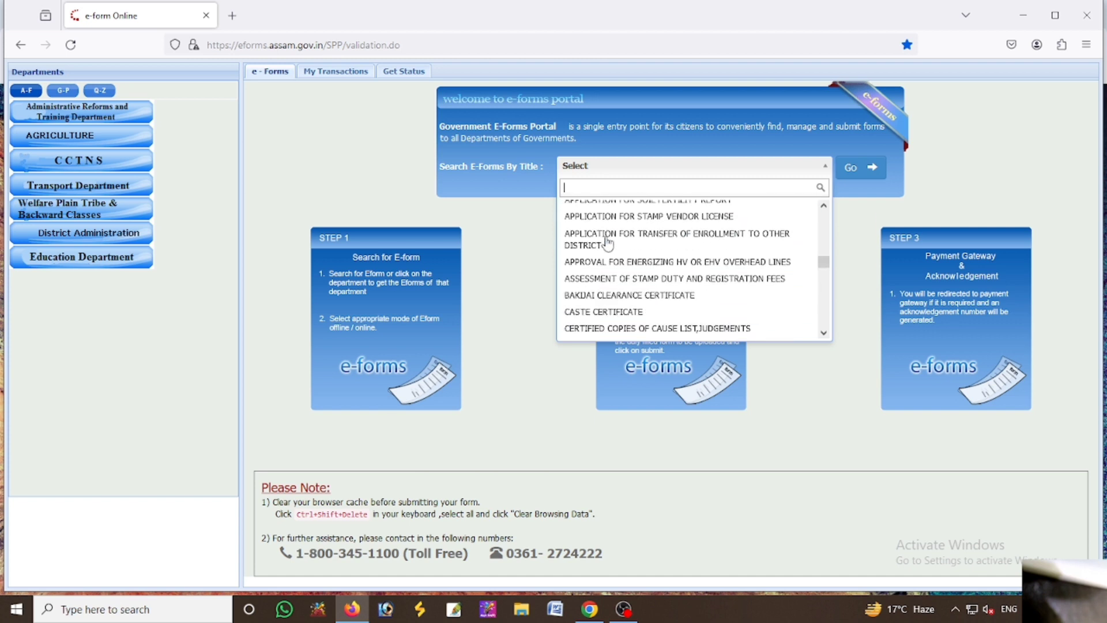
pyautogui.scroll(-1, 607, 242)
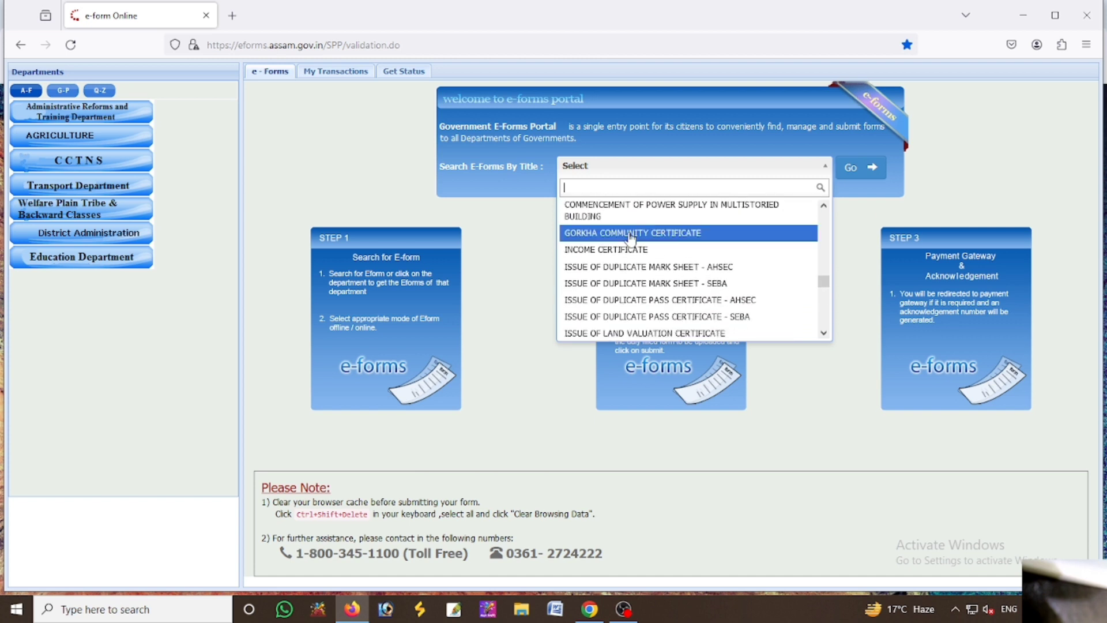
pyautogui.write('no')
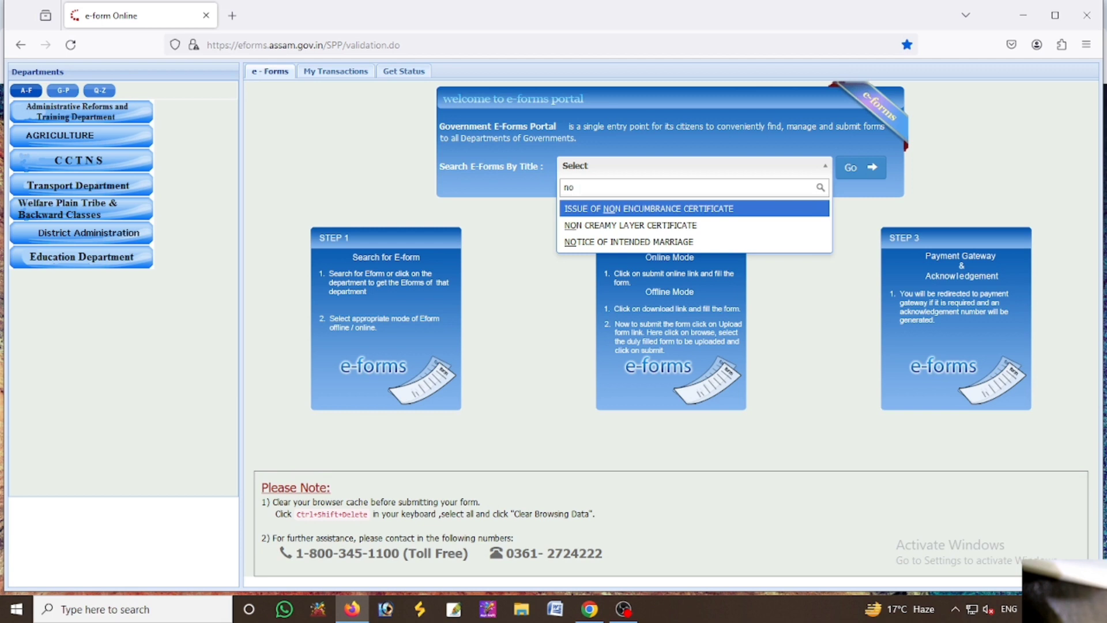
pyautogui.press('Return')
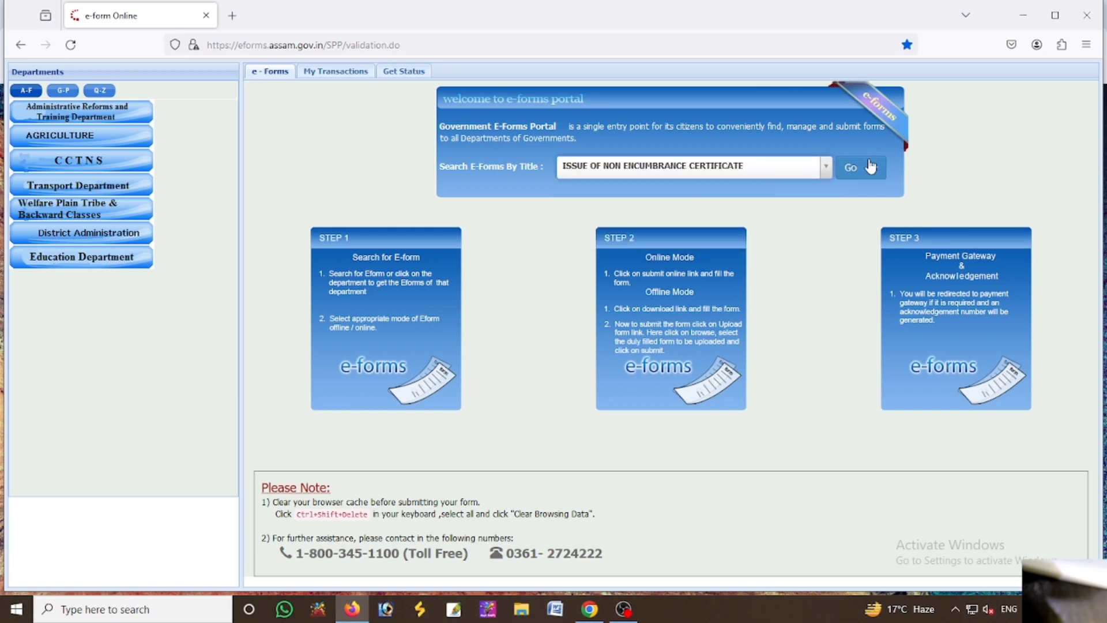
pyautogui.click(863, 173)
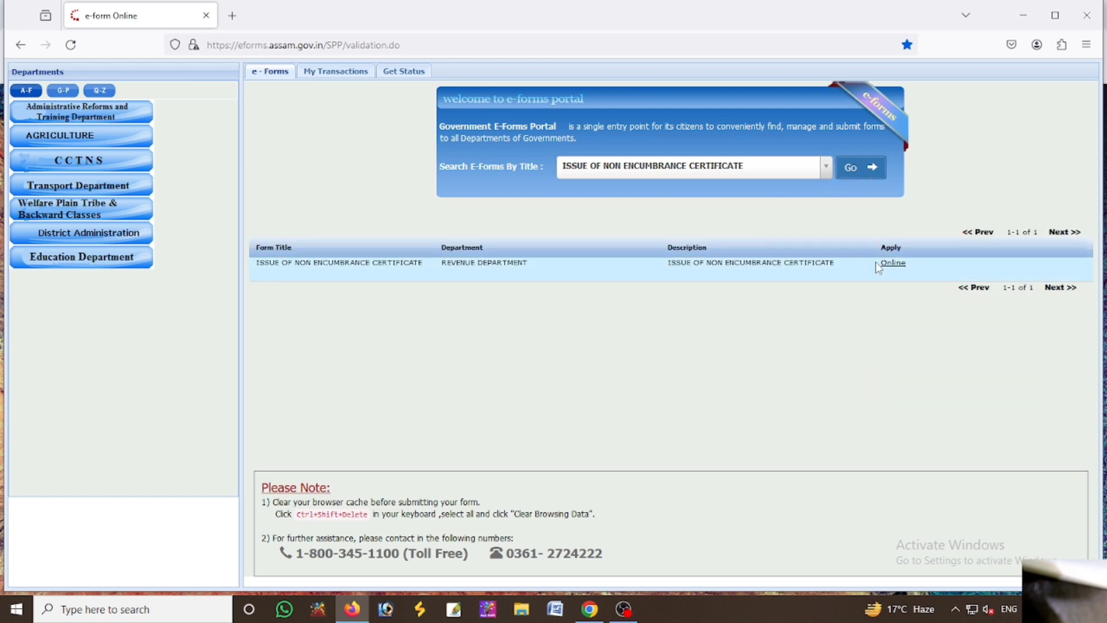
pyautogui.click(891, 264)
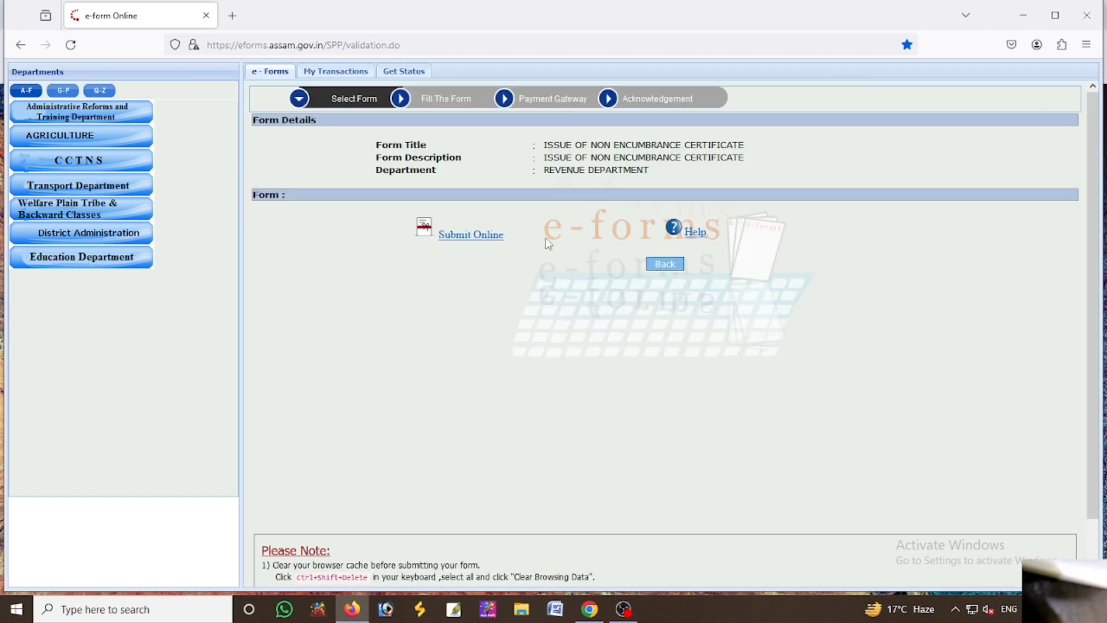
pyautogui.click(486, 241)
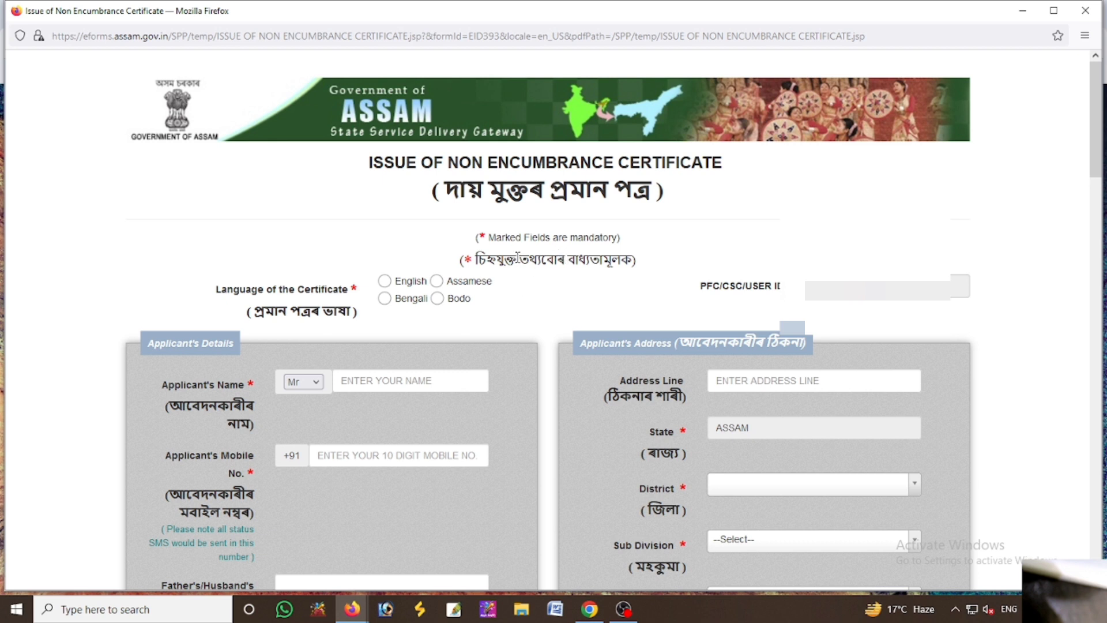
# Choose English as the certificate language
pyautogui.click(385, 281)
pyautogui.scroll(-1, 1101, 177)
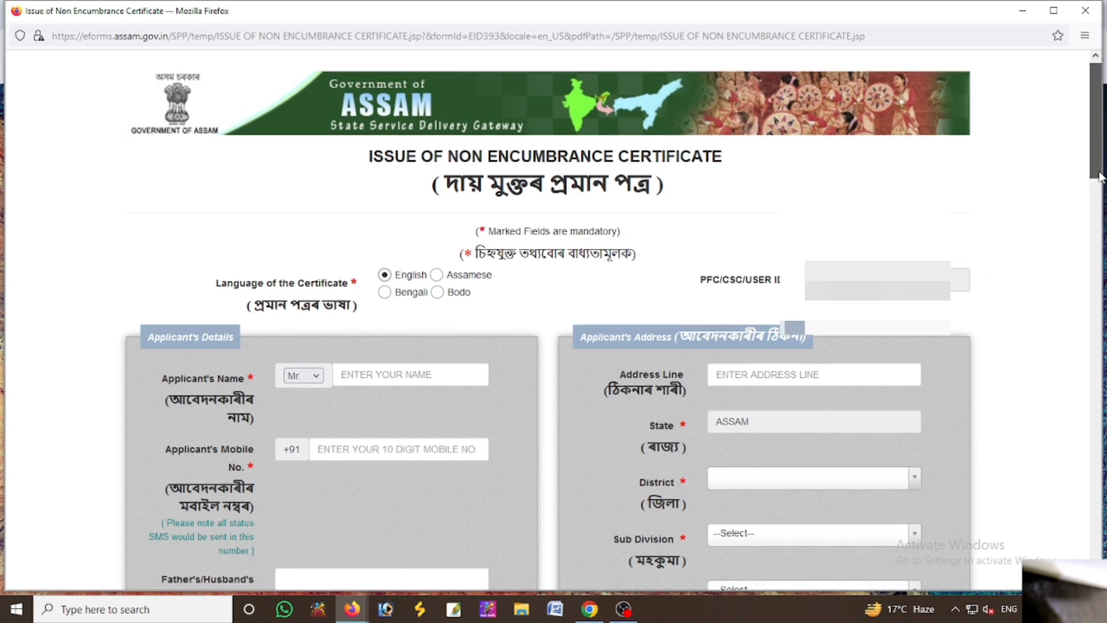
pyautogui.moveTo(1100, 177); pyautogui.dragTo(1100, 231)
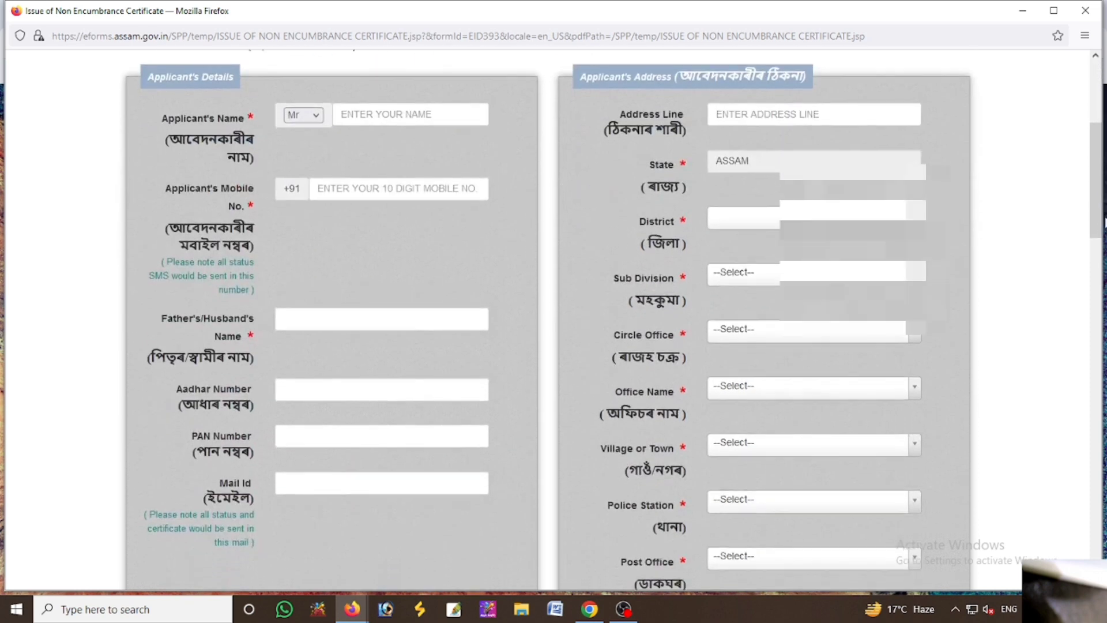
# Enter the applicant's name, mobile number and father's/husband's name
pyautogui.click(390, 113)
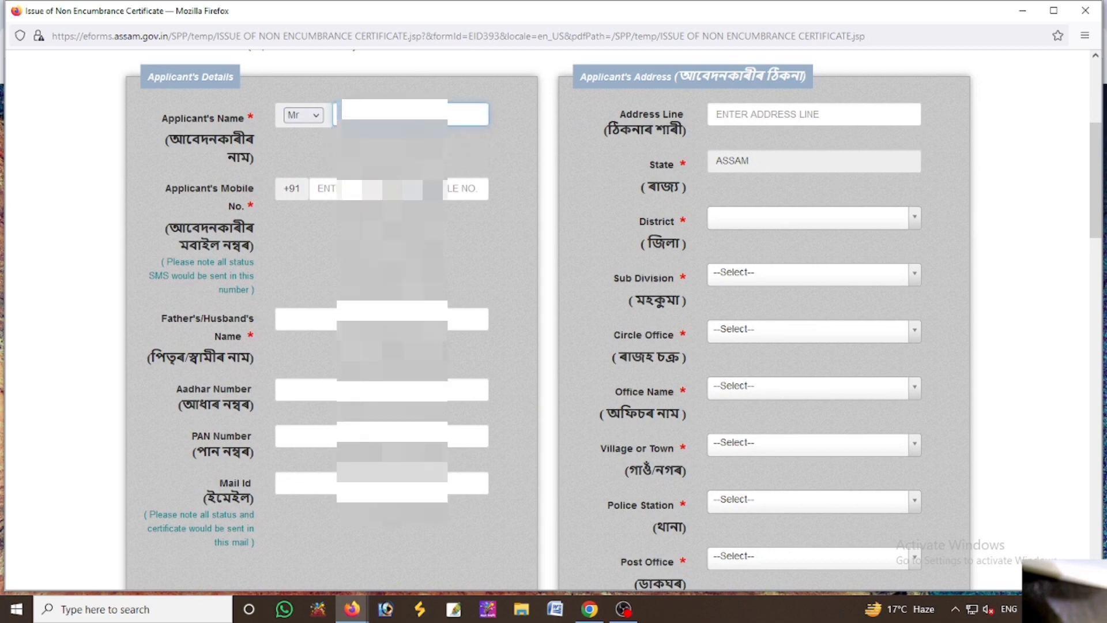
pyautogui.click(464, 189)
pyautogui.write('7002')
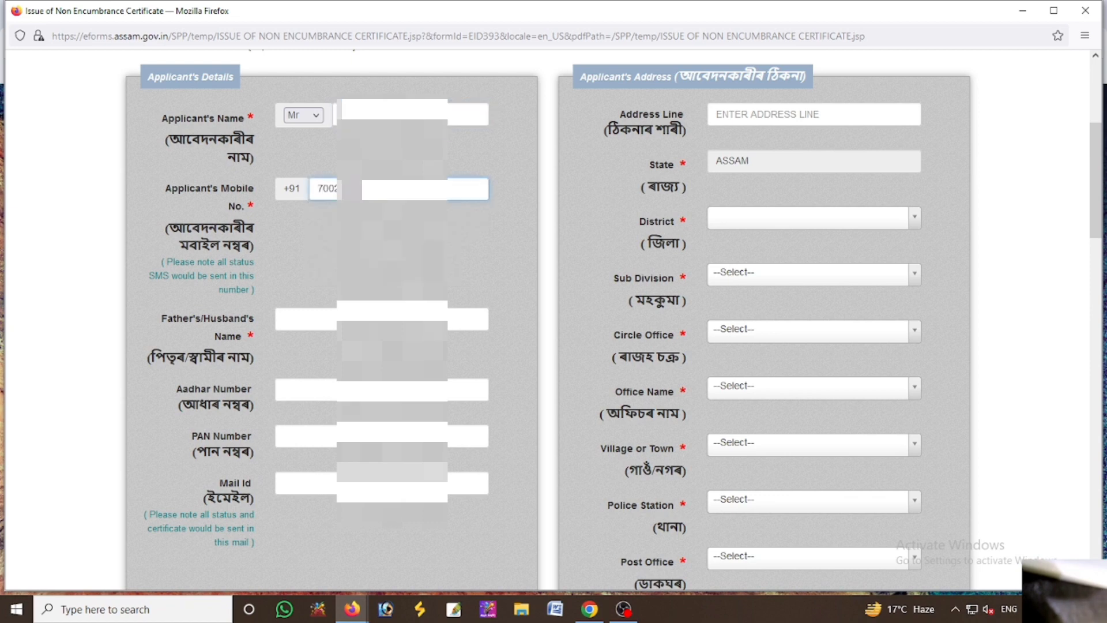
pyautogui.click(284, 319)
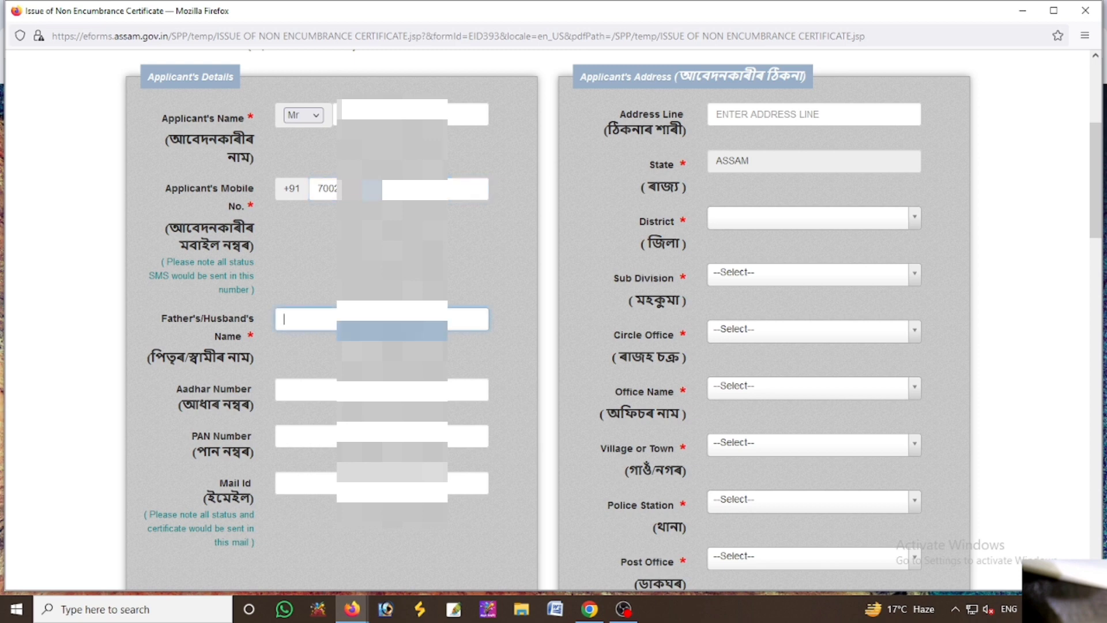
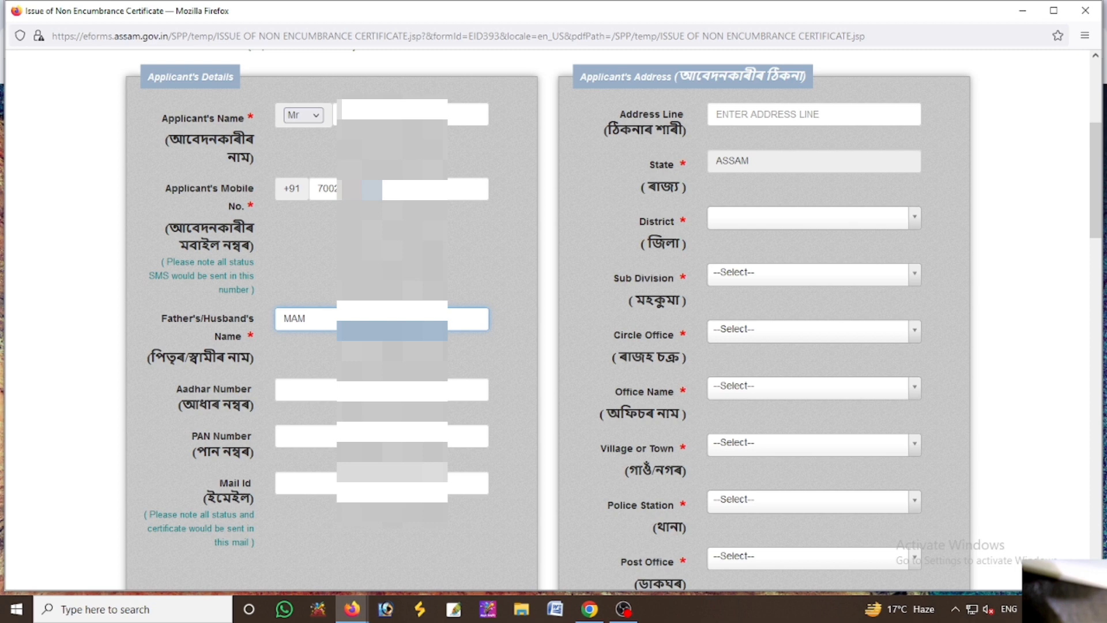
pyautogui.click(284, 390)
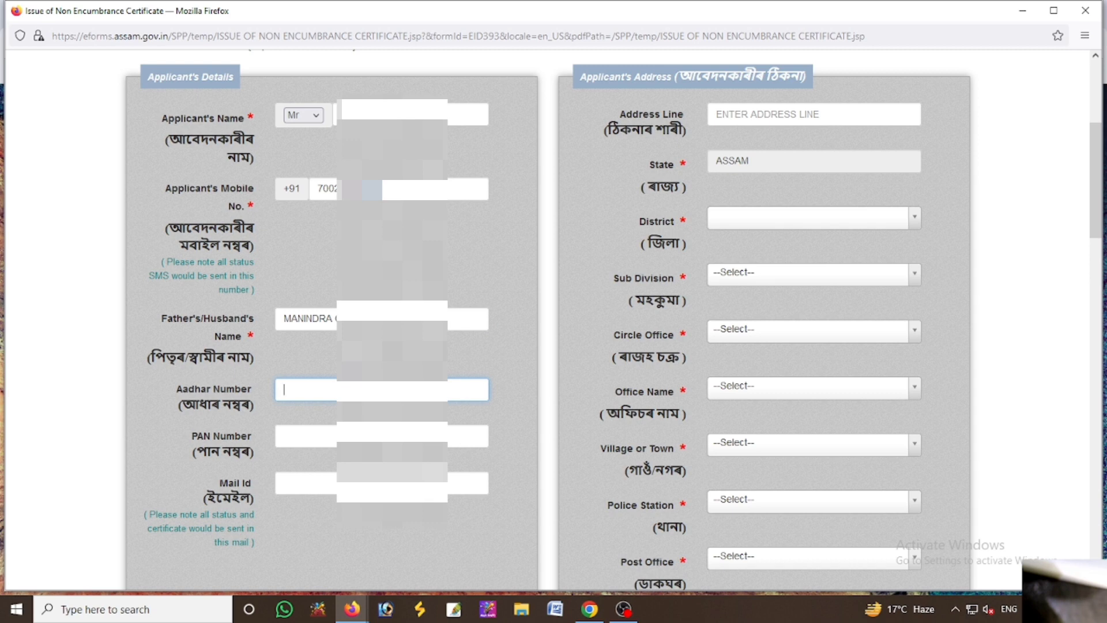
# Enter the applicant's PAN number, Aadhar number and e-mail address
pyautogui.click(323, 441)
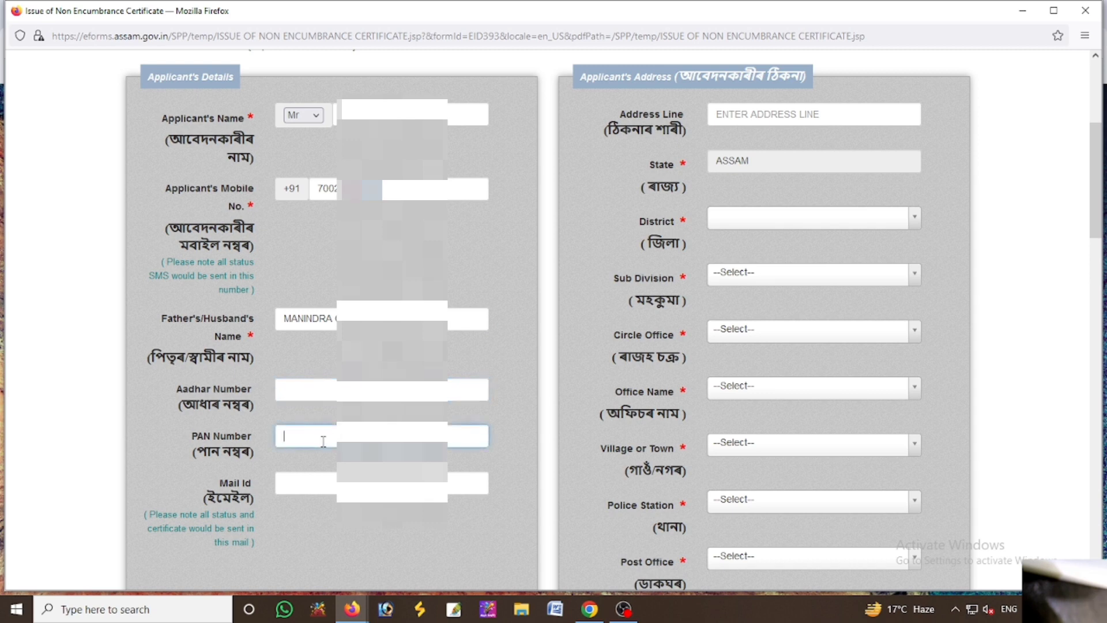
pyautogui.click(311, 389)
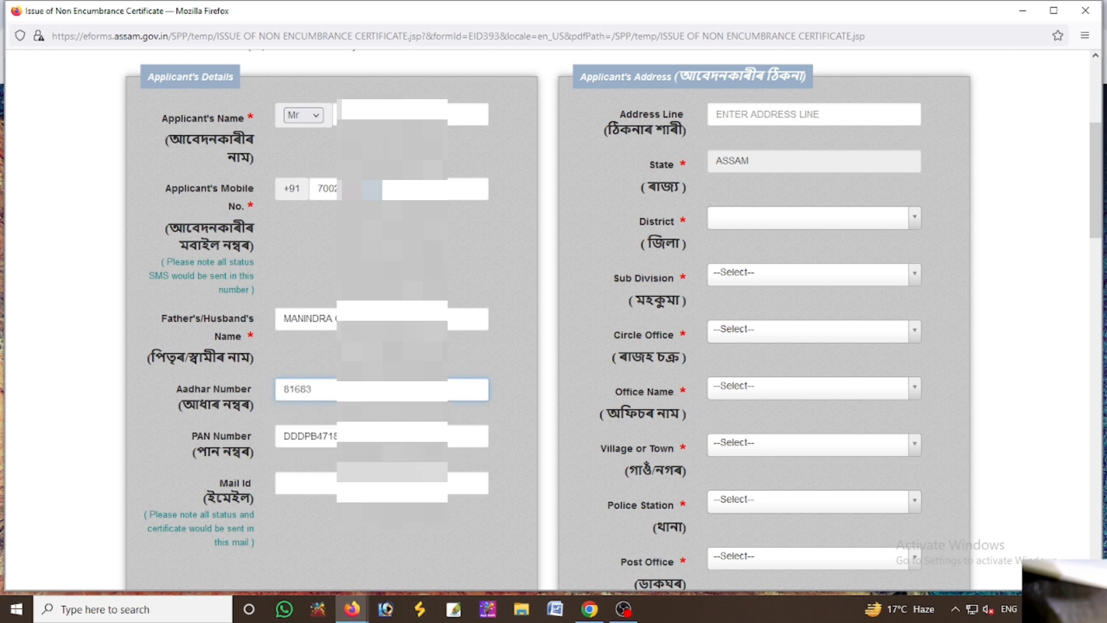
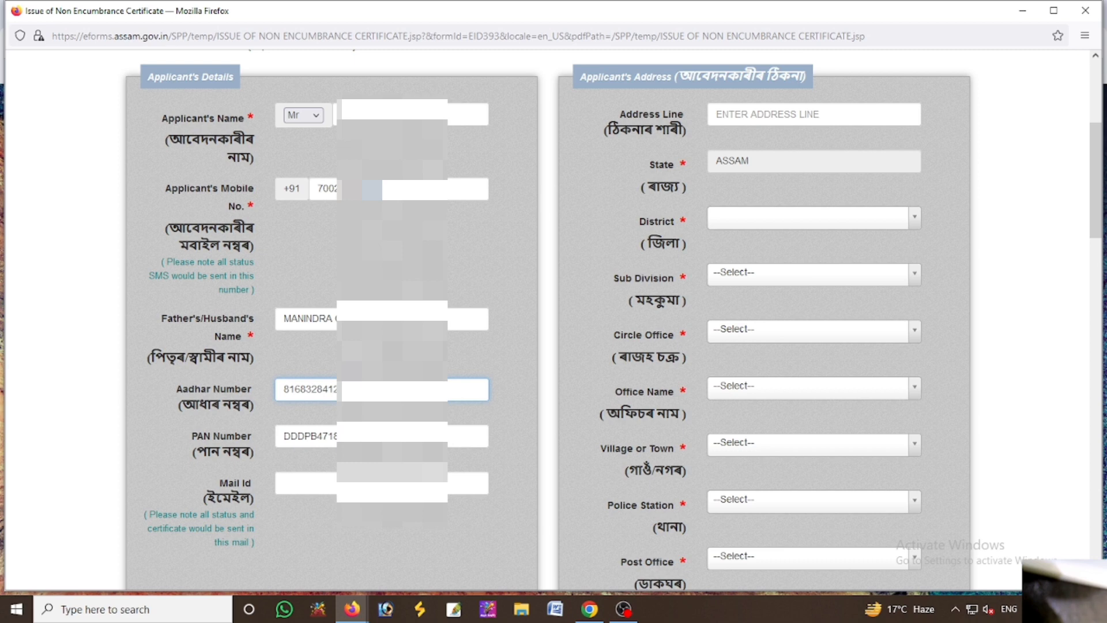
pyautogui.click(326, 487)
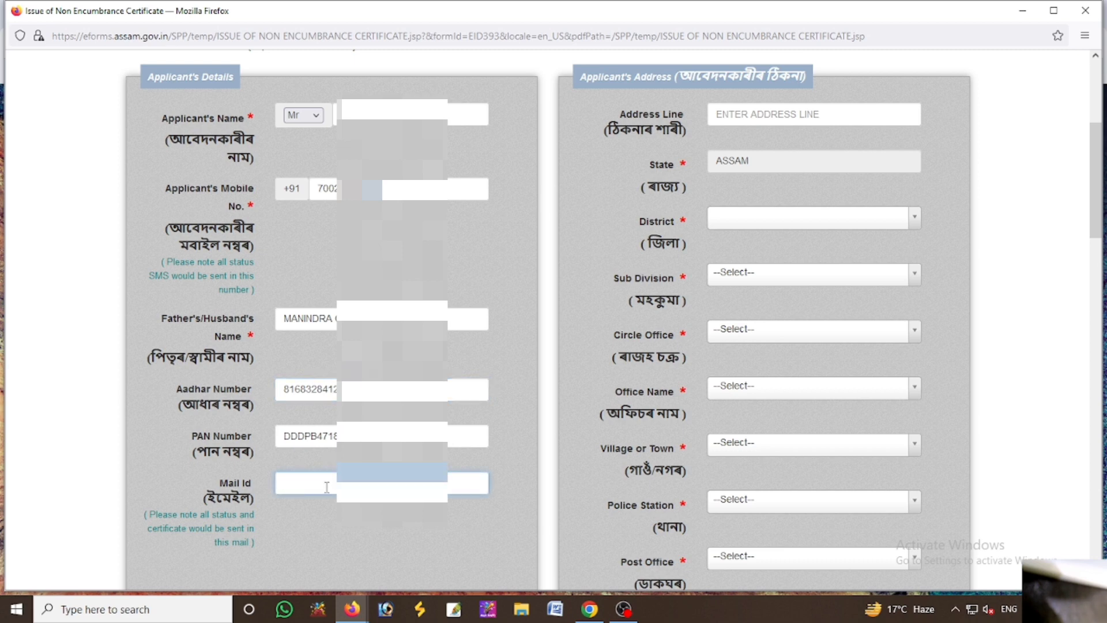
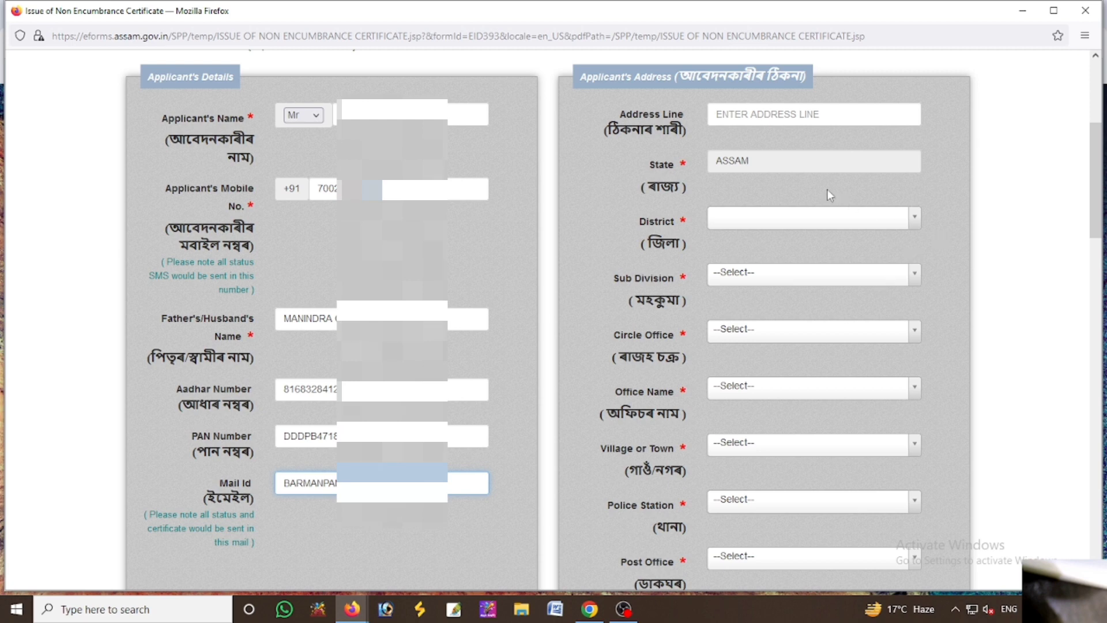
pyautogui.click(788, 224)
# Set district Bongaigaon, sub division North Salmara, circle Srijangram and office Sub-Registrar office, North Salmara
pyautogui.click(756, 279)
pyautogui.click(759, 277)
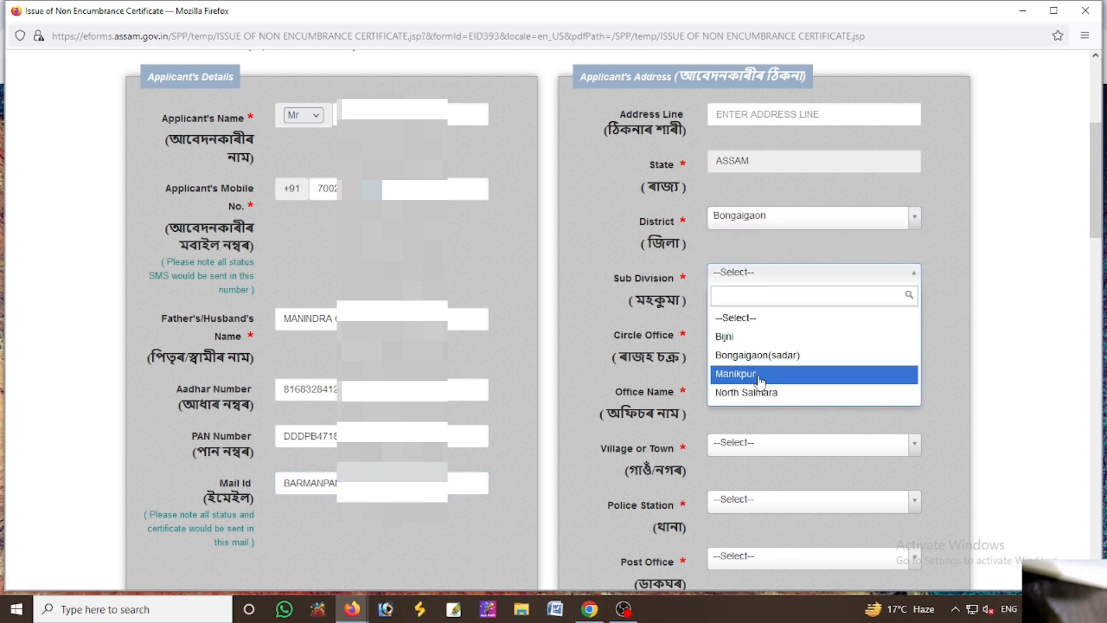
pyautogui.scroll(-2, 758, 375)
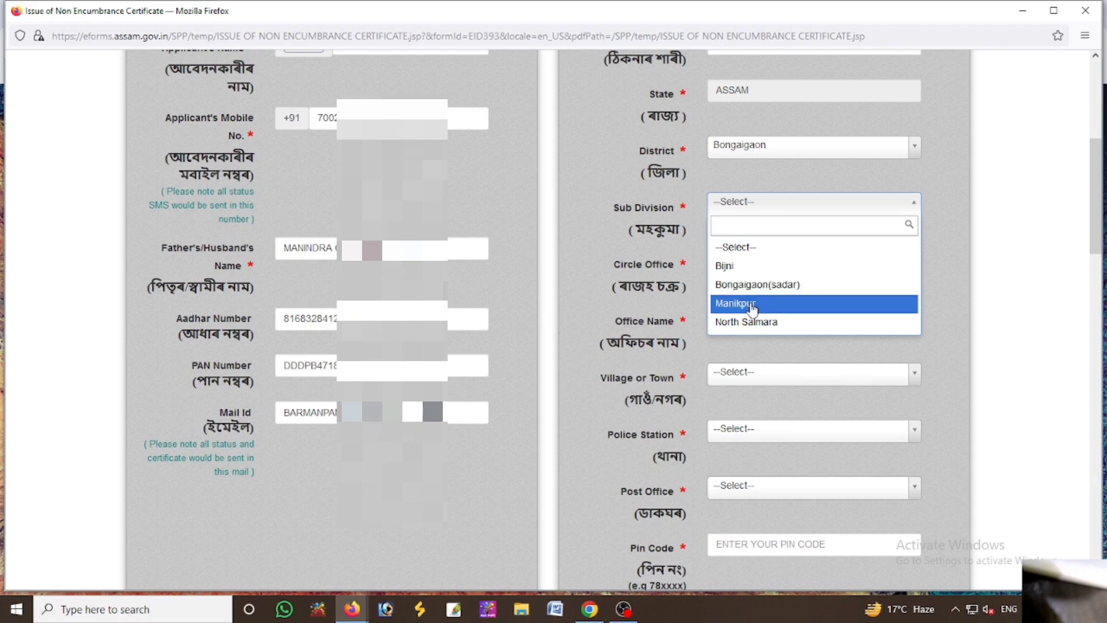
pyautogui.click(750, 322)
pyautogui.click(752, 269)
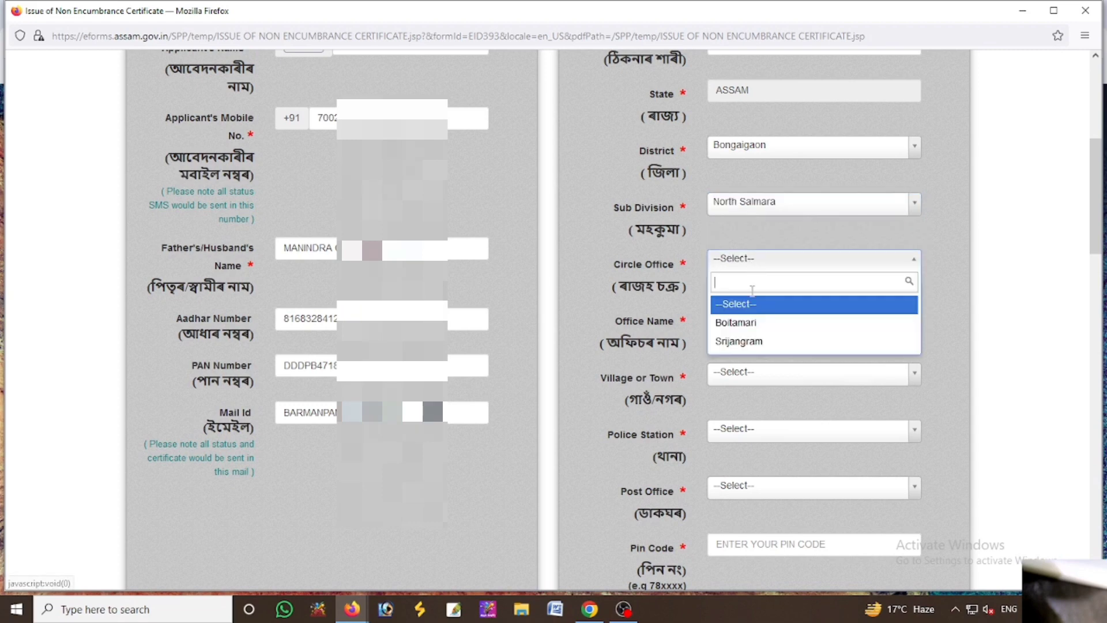
pyautogui.click(747, 338)
pyautogui.click(749, 321)
pyautogui.click(749, 321)
pyautogui.click(749, 319)
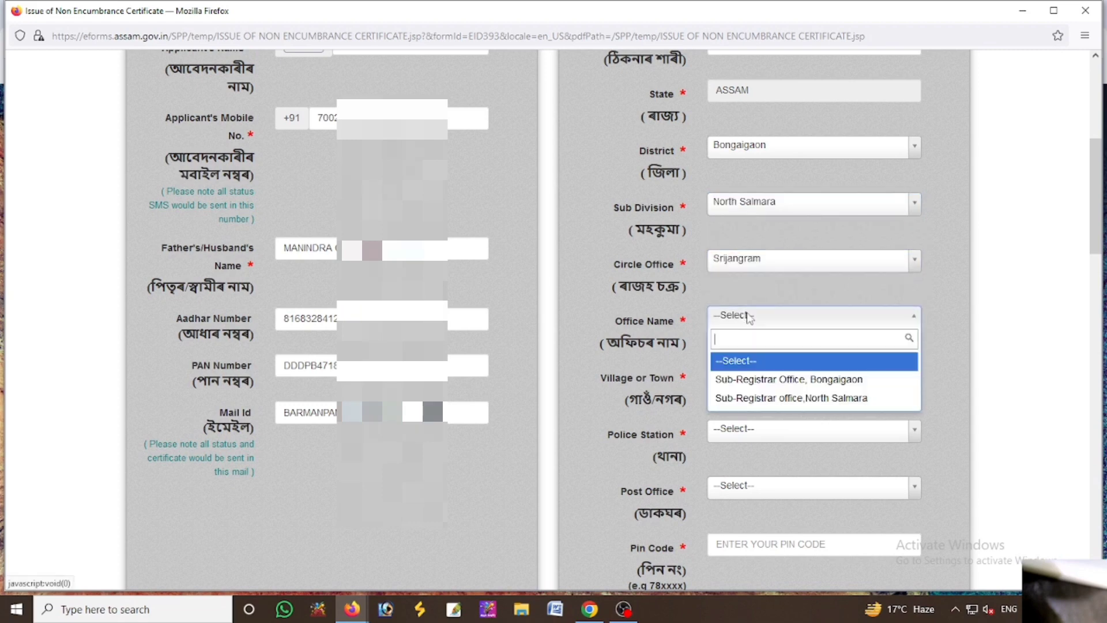
pyautogui.click(784, 400)
pyautogui.click(772, 378)
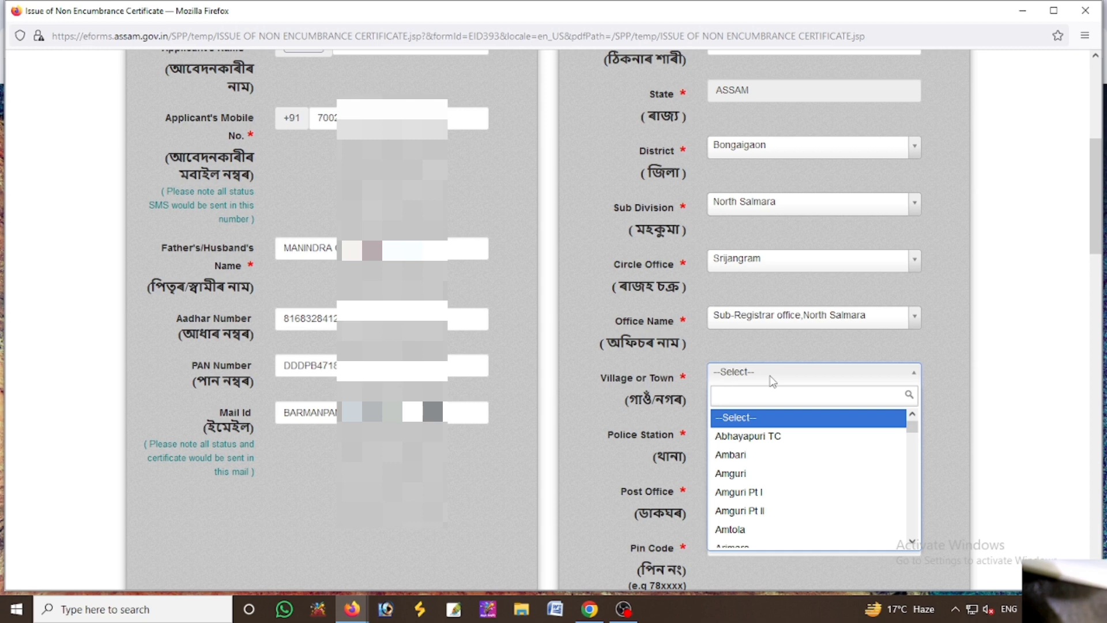
pyautogui.write('utta')
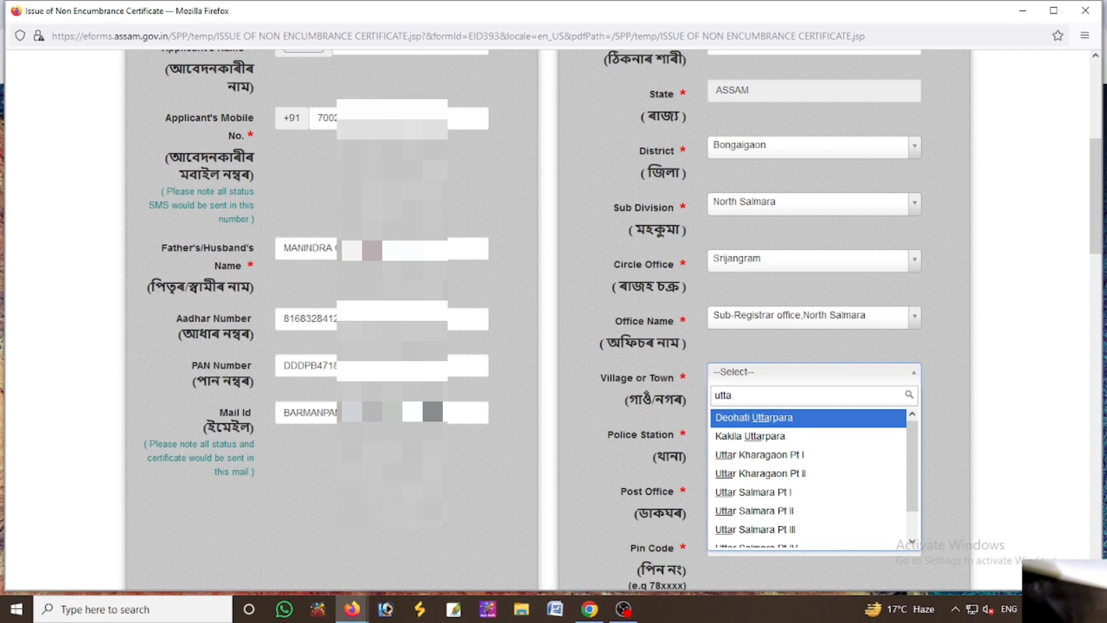
pyautogui.click(804, 454)
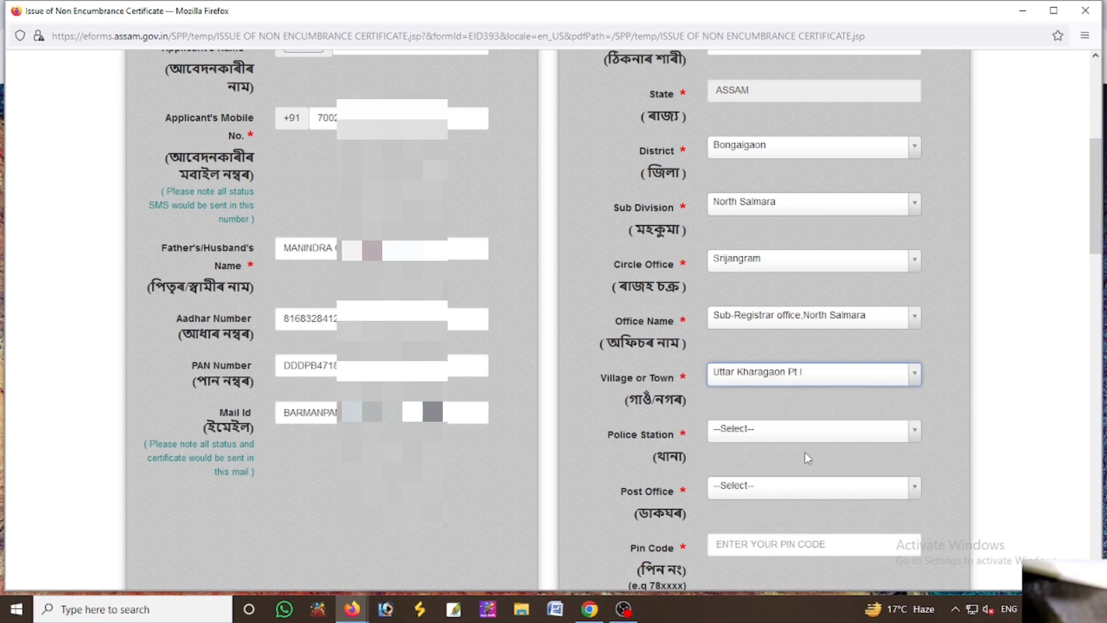
pyautogui.click(771, 441)
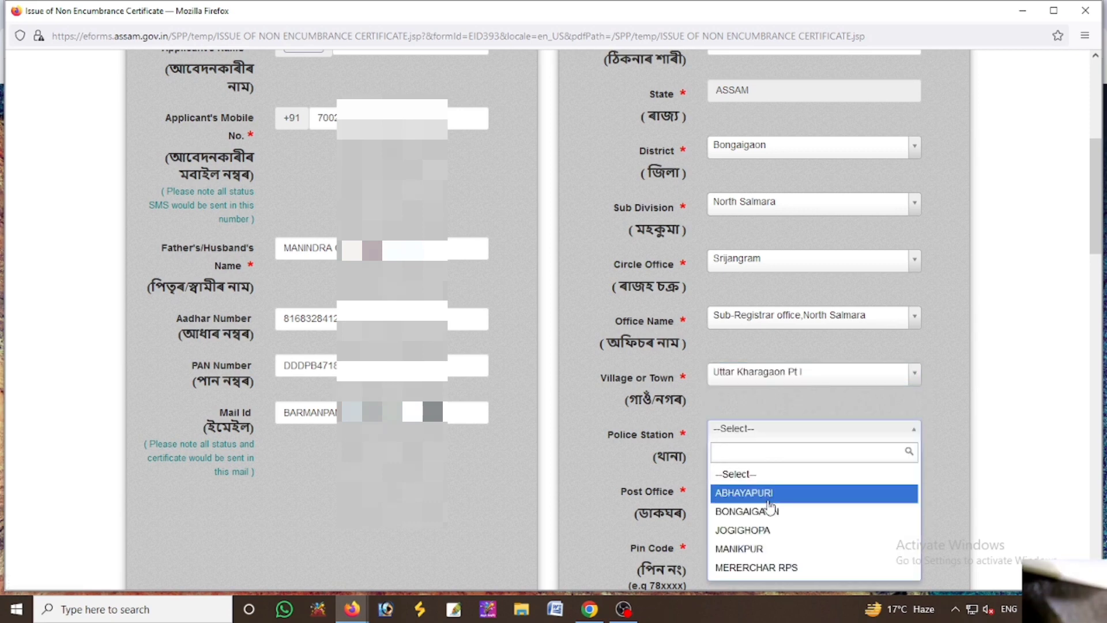
pyautogui.click(767, 529)
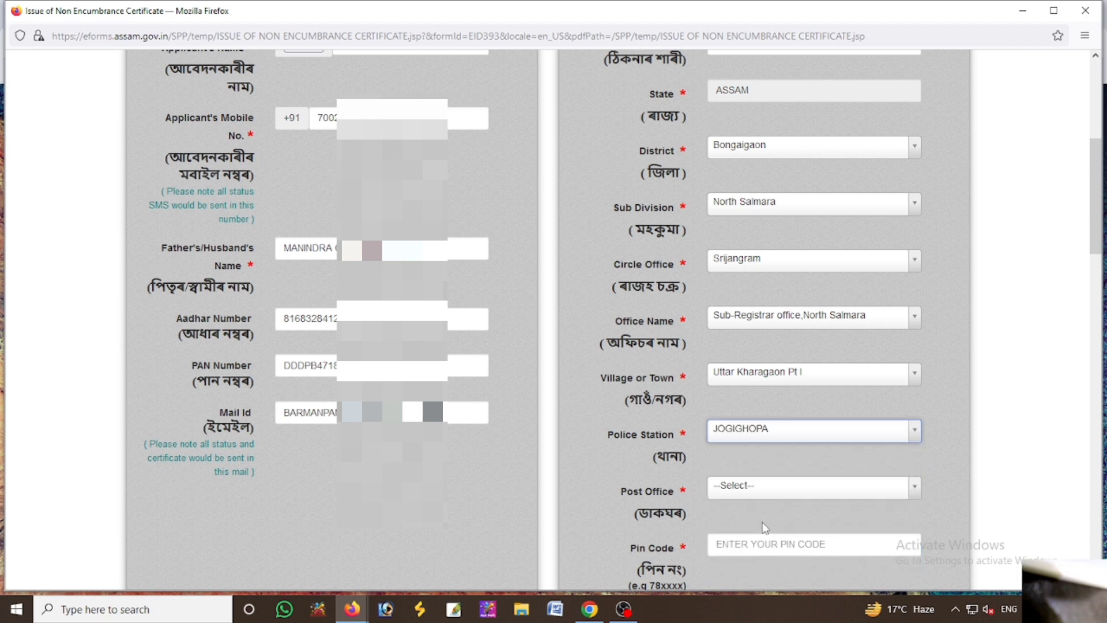
pyautogui.click(762, 488)
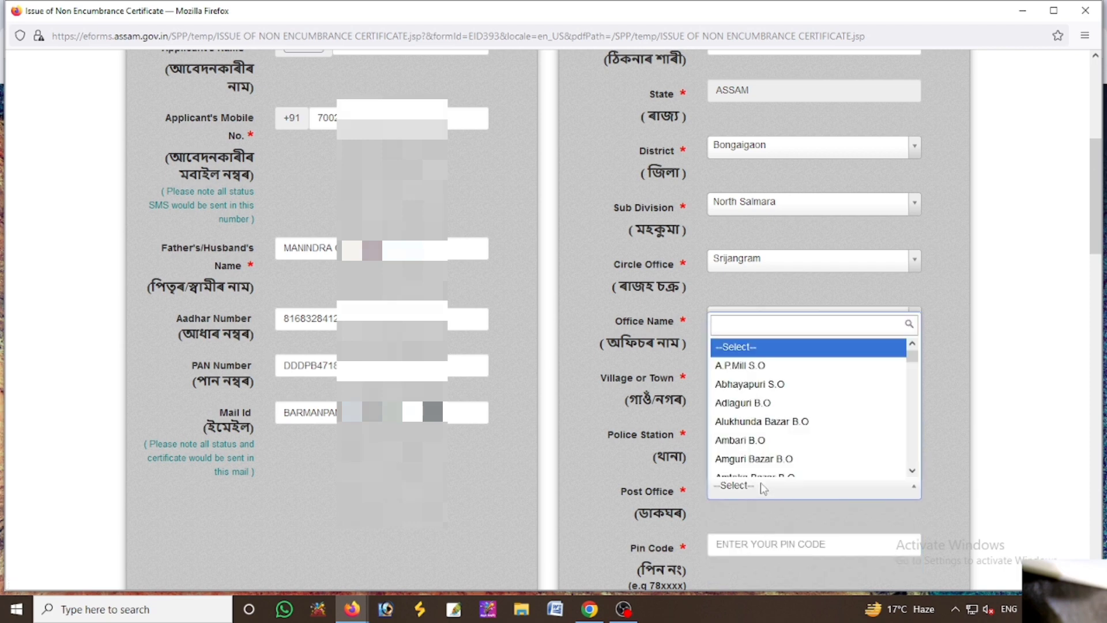
pyautogui.write('chal')
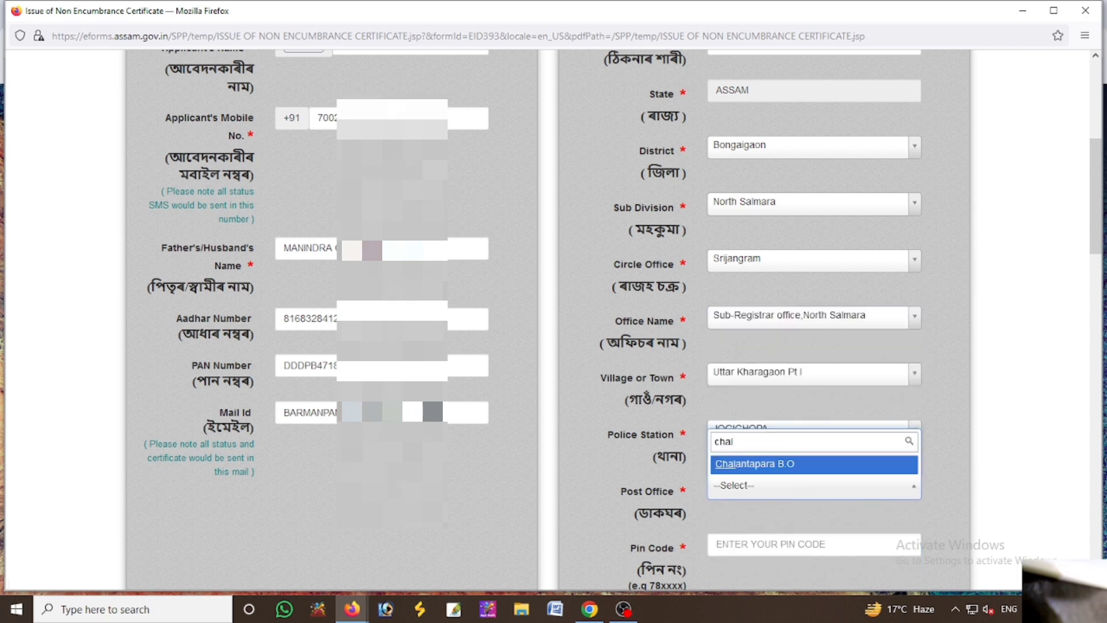
pyautogui.press('Return')
pyautogui.scroll(-2, 753, 456)
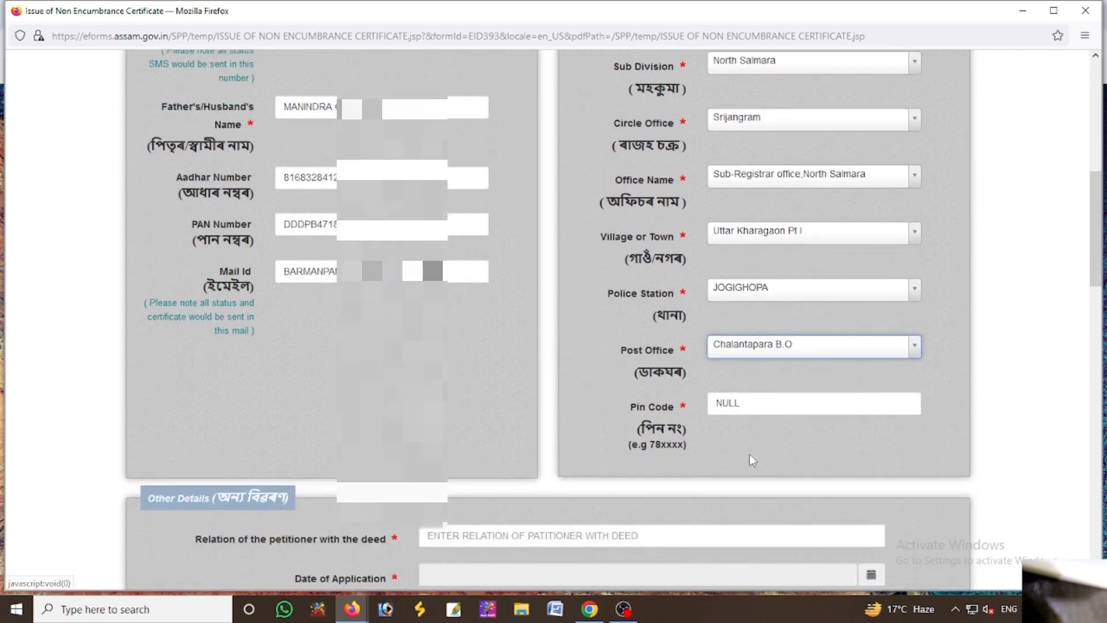
pyautogui.doubleClick(762, 410)
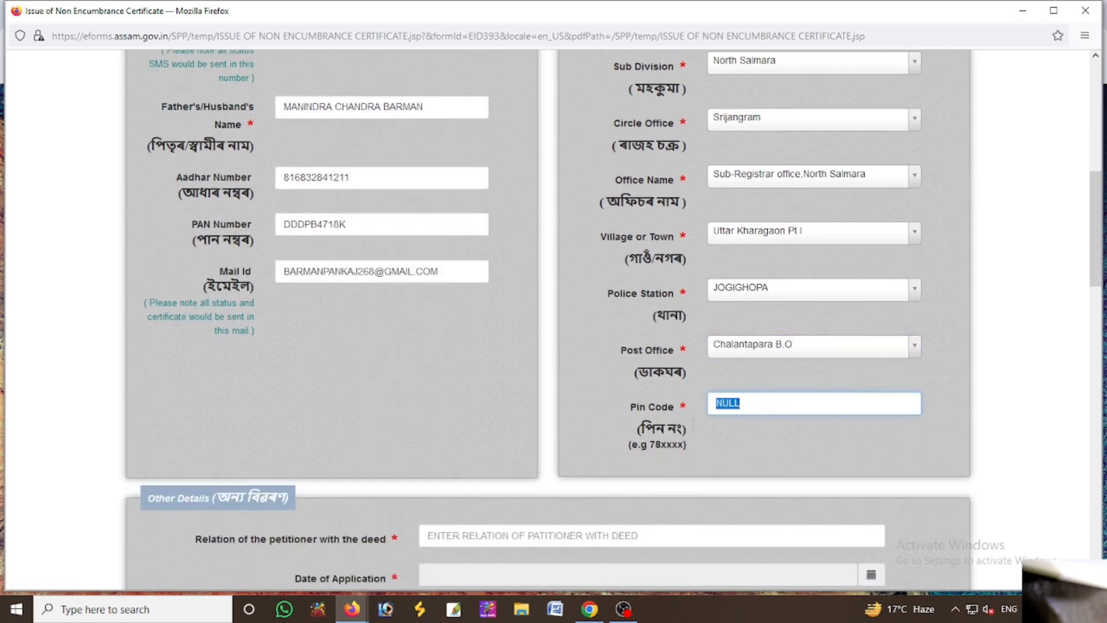
pyautogui.write('783388')
# Set the relation to OWNER and the application date to 05-02-2024
pyautogui.scroll(-3, 486, 392)
pyautogui.click(468, 399)
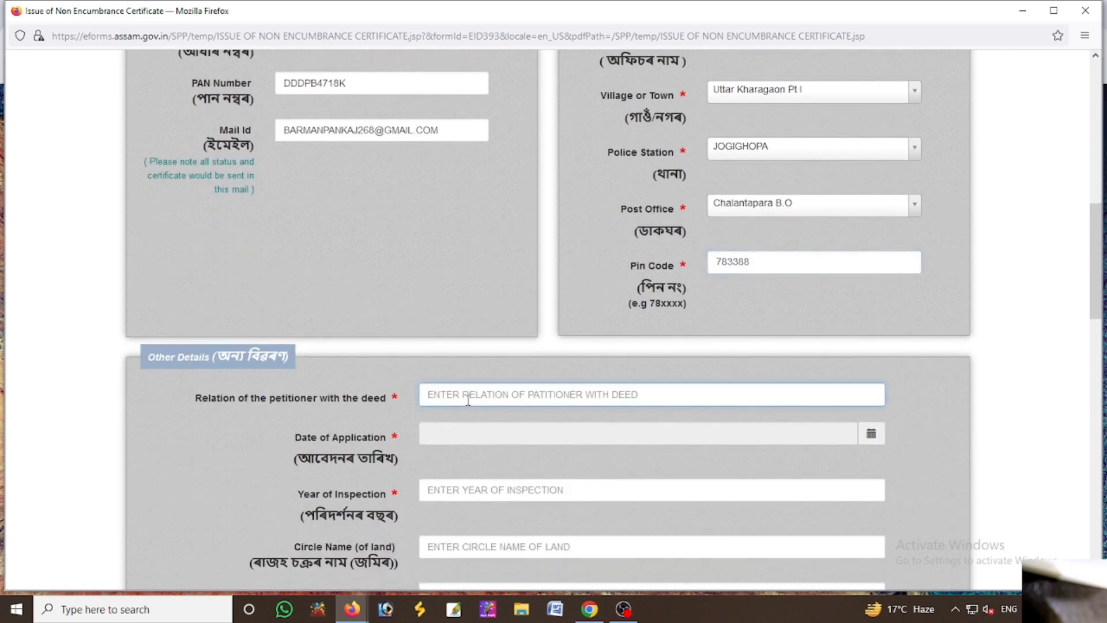
pyautogui.write('OWNER')
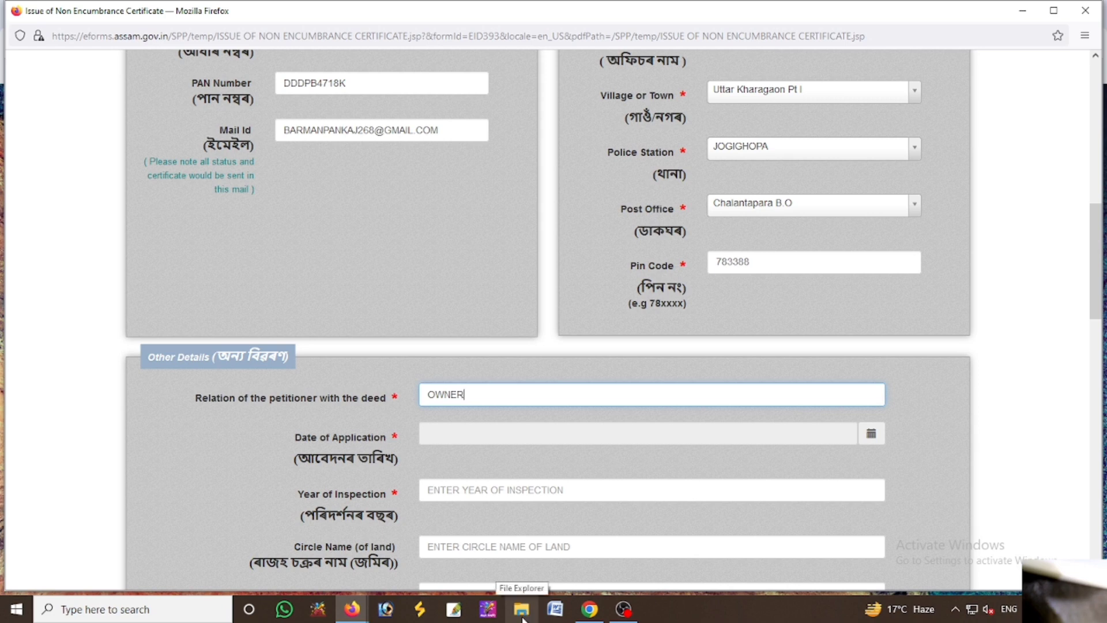
pyautogui.click(873, 434)
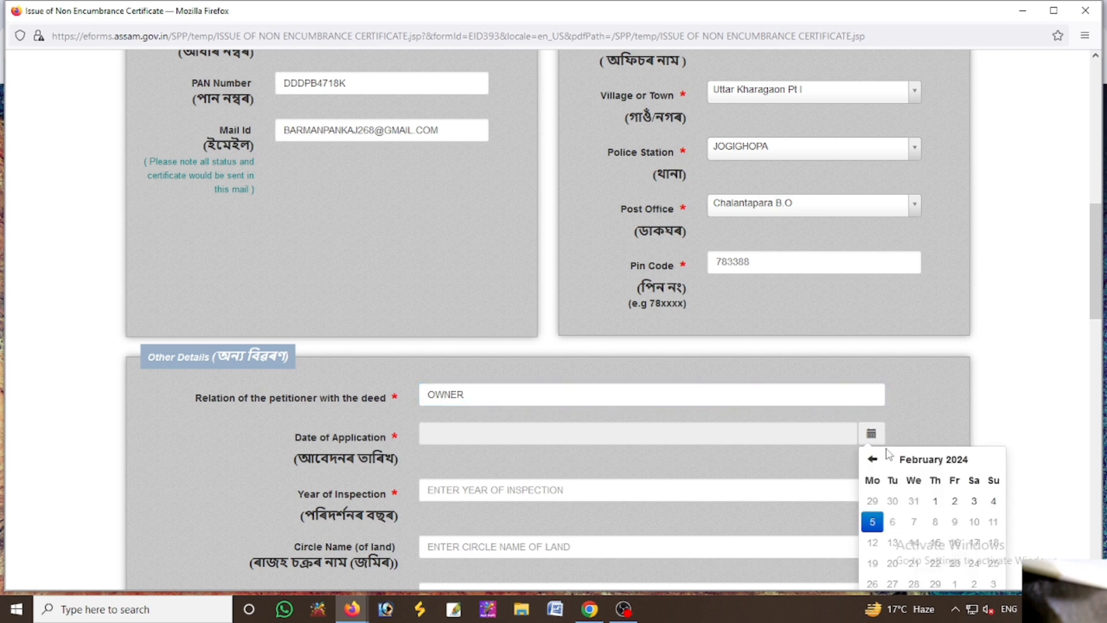
pyautogui.click(923, 461)
pyautogui.click(869, 459)
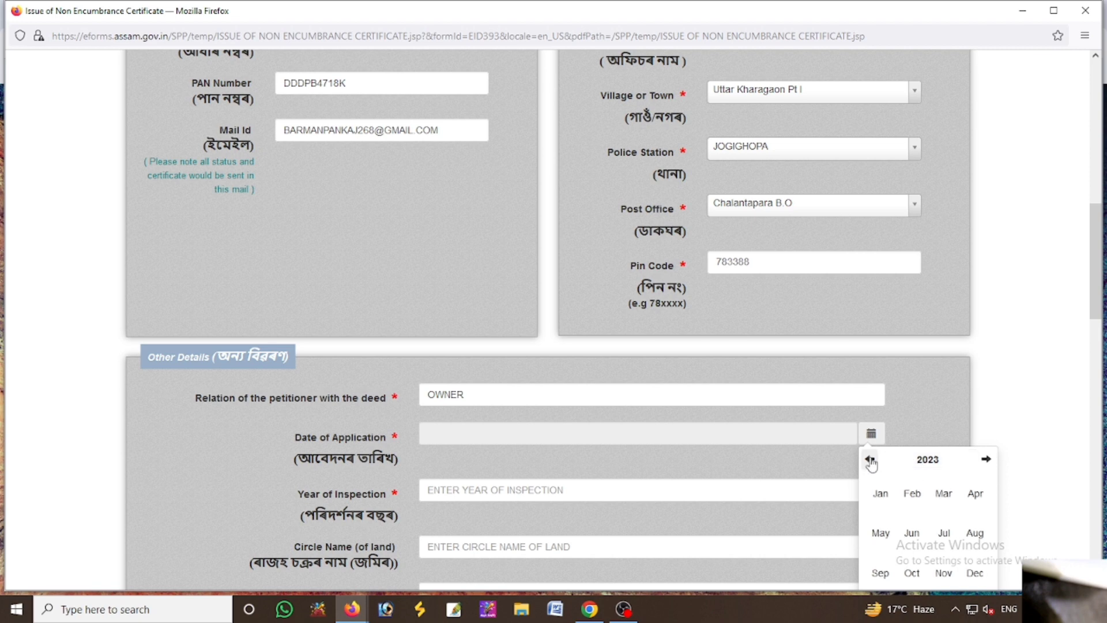
pyautogui.click(915, 499)
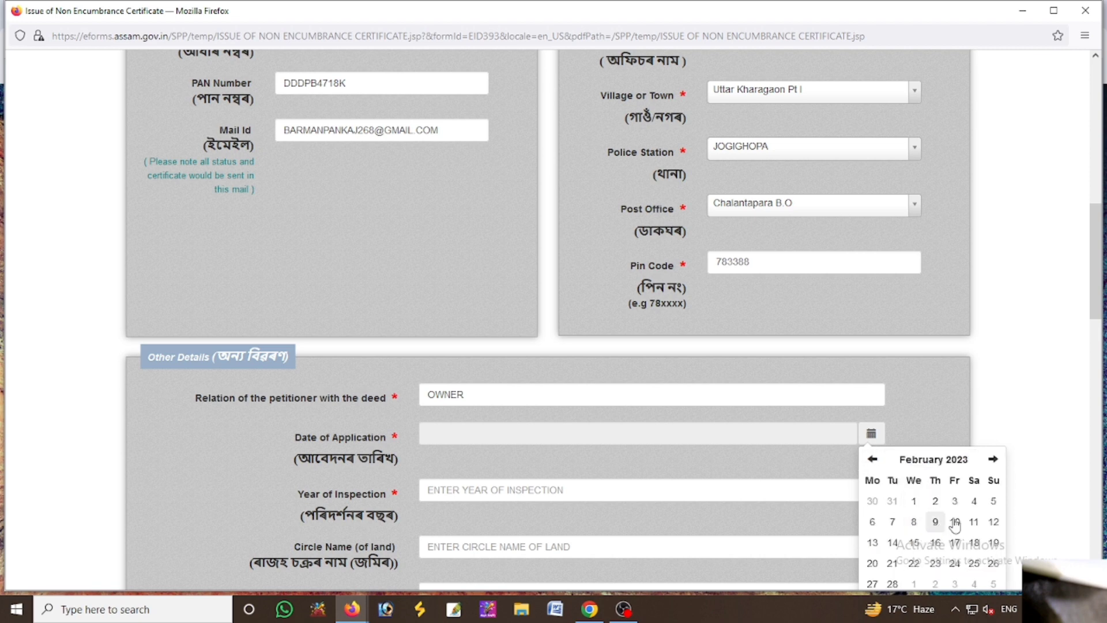
pyautogui.click(991, 500)
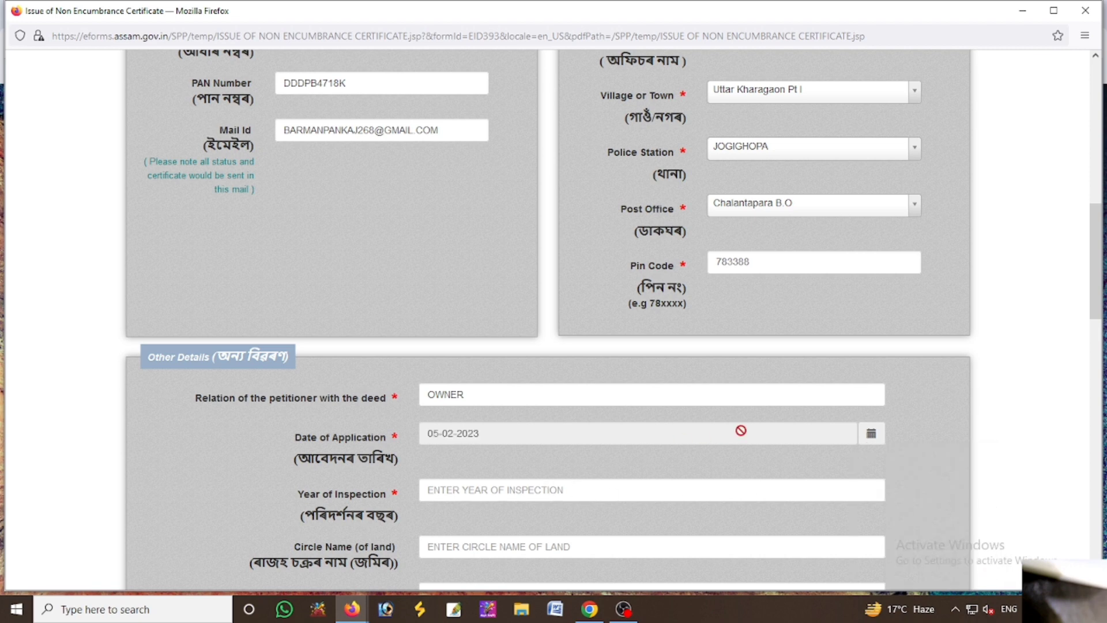
pyautogui.click(873, 438)
pyautogui.click(991, 459)
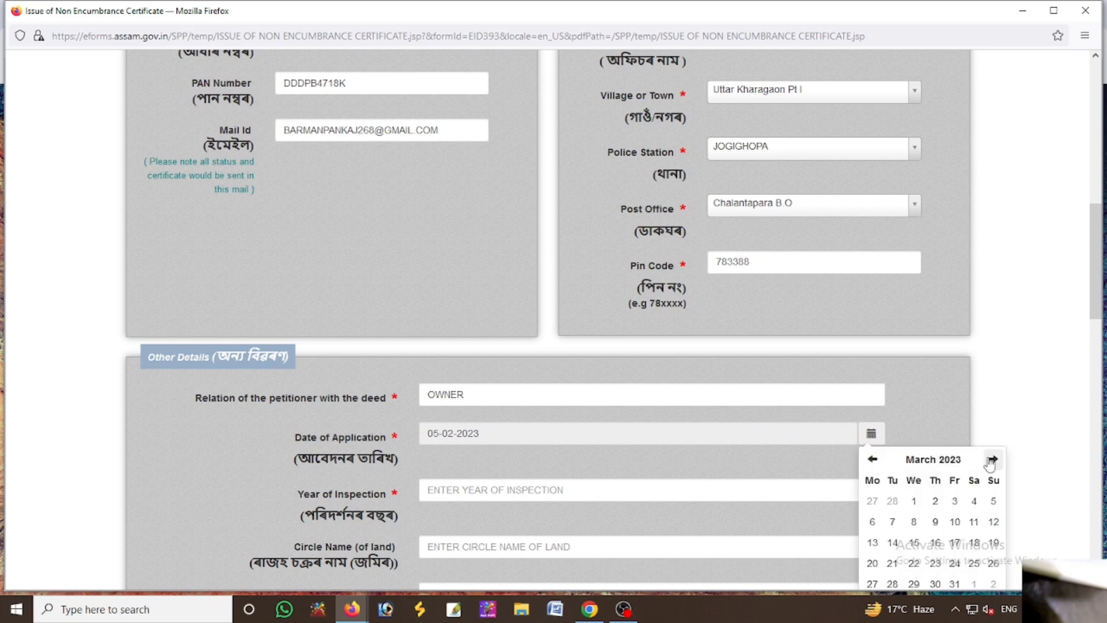
pyautogui.click(992, 459)
pyautogui.click(992, 459)
pyautogui.click(992, 459)
pyautogui.click(992, 459)
pyautogui.click(992, 459)
pyautogui.click(992, 459)
pyautogui.click(992, 459)
pyautogui.click(992, 459)
pyautogui.click(991, 459)
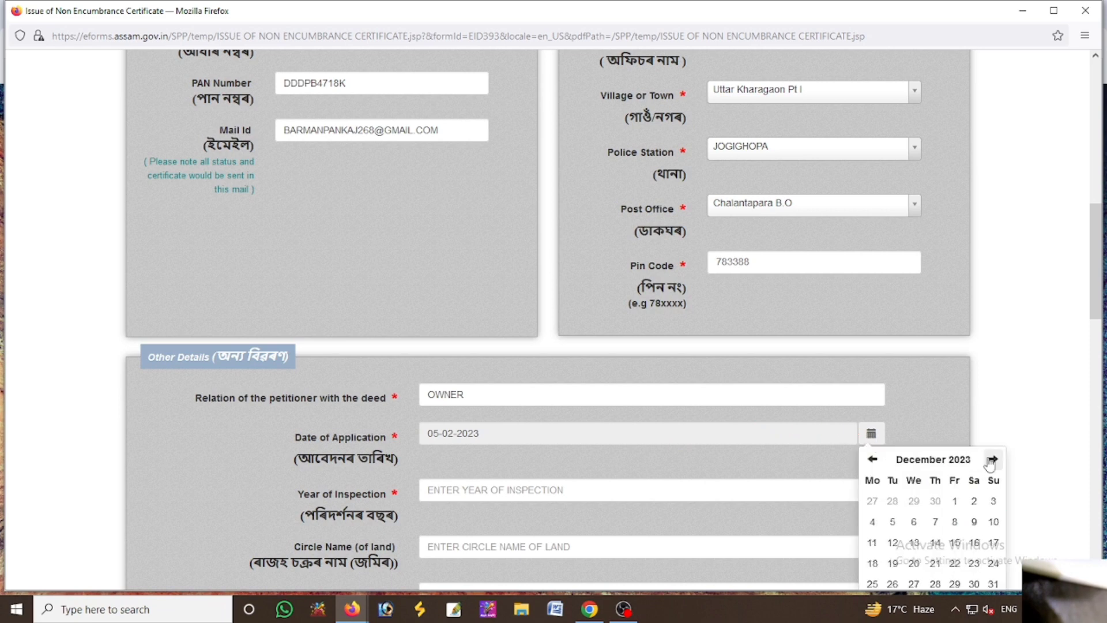
pyautogui.click(992, 459)
pyautogui.click(992, 459)
pyautogui.doubleClick(991, 460)
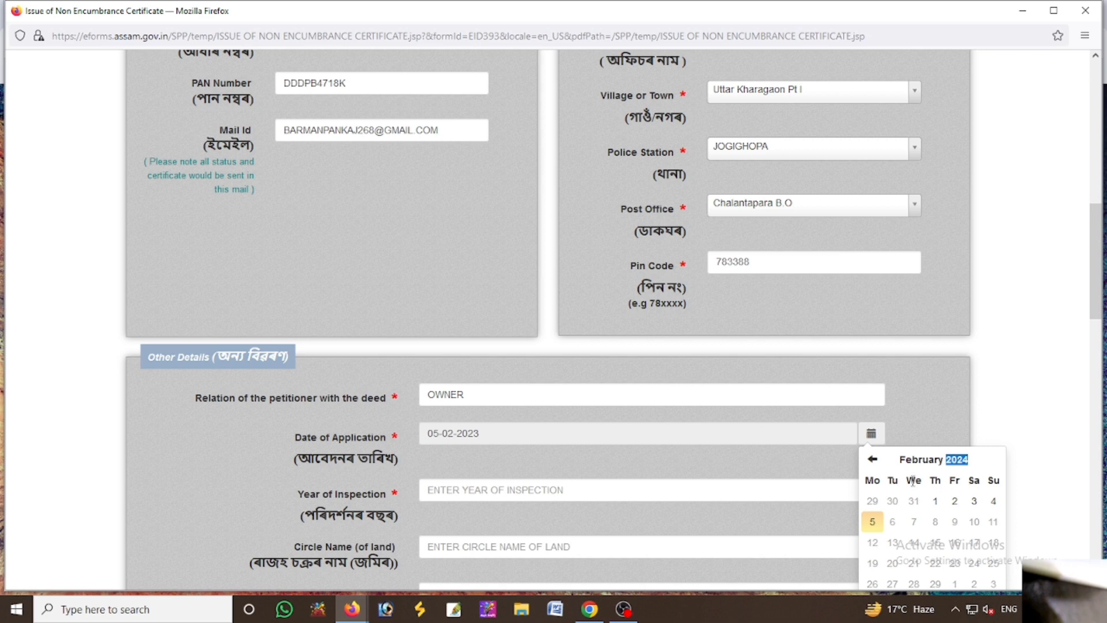
pyautogui.click(872, 521)
# Enter inspection year 2024, circle and mouza SRIJANGRAM, village UTTAR KHORAGAON PART 1, patta 211, dag 65
pyautogui.click(529, 494)
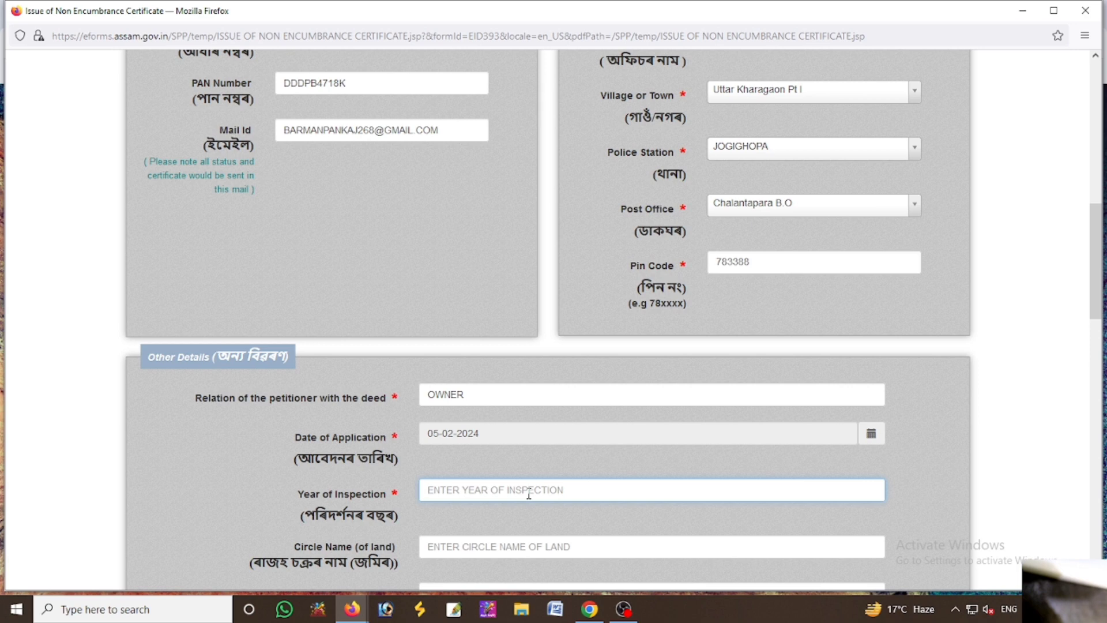
pyautogui.write('2024')
pyautogui.scroll(-2, 529, 521)
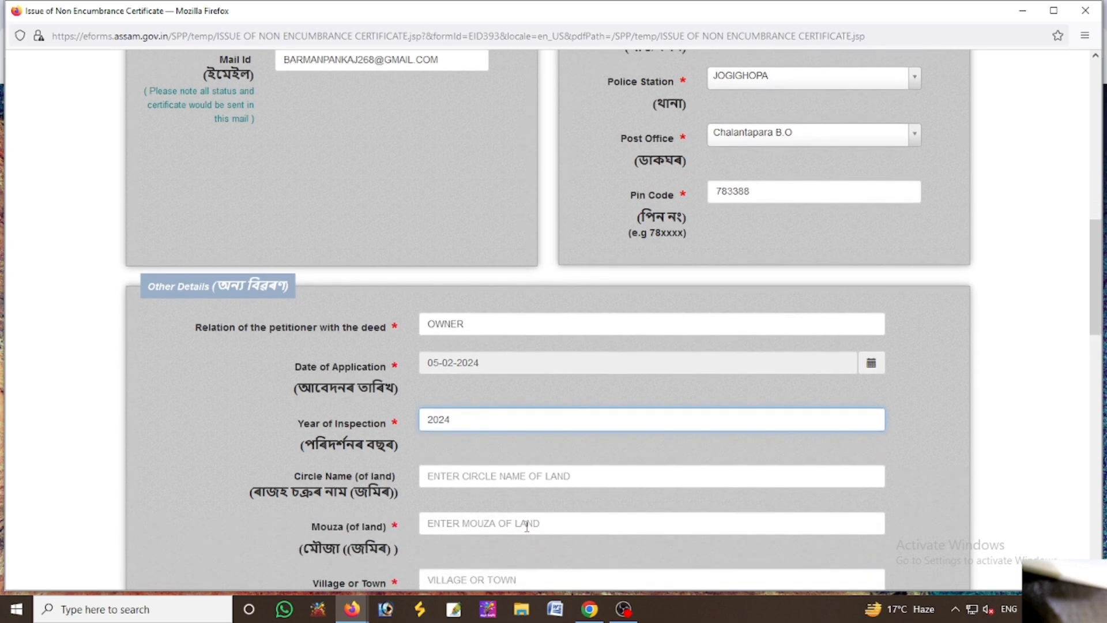
pyautogui.click(480, 475)
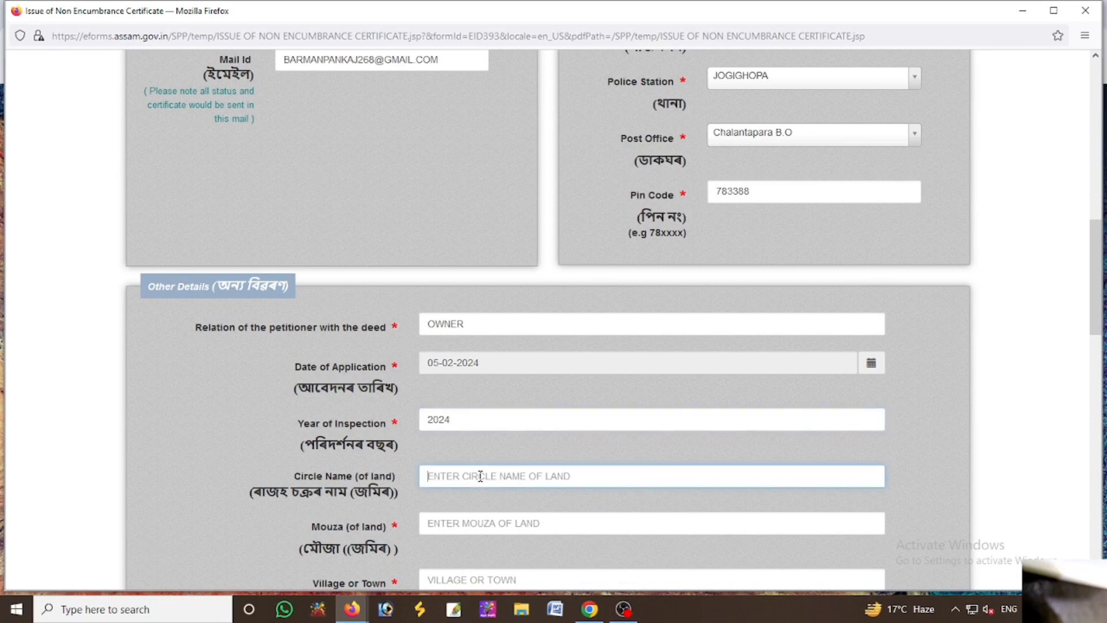
pyautogui.write('S')
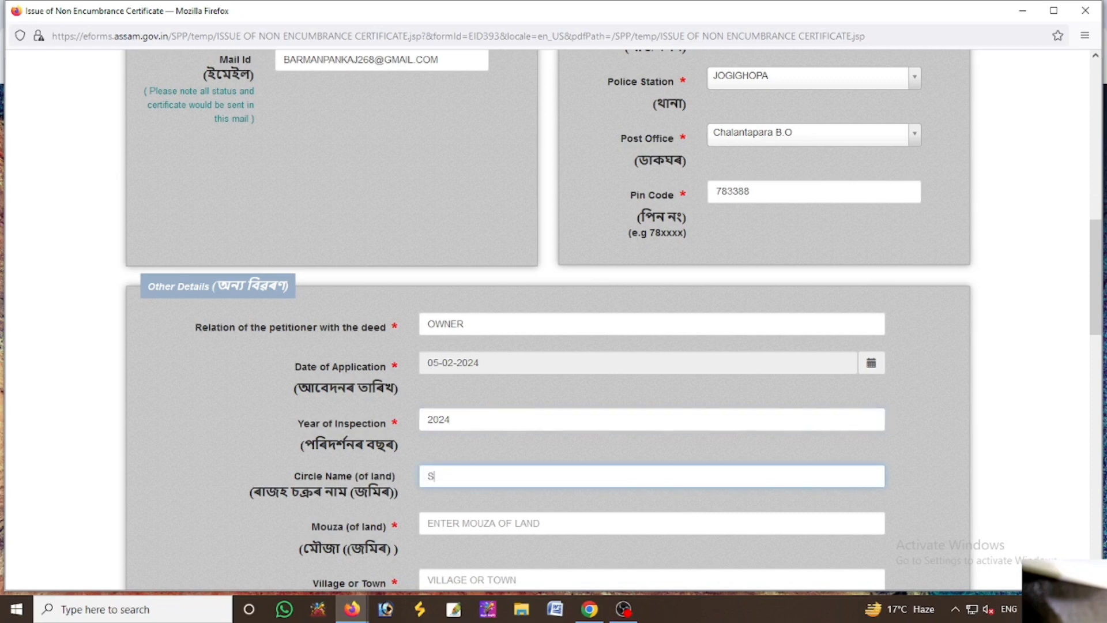
pyautogui.write('RIJANGRAM')
pyautogui.press('Tab')
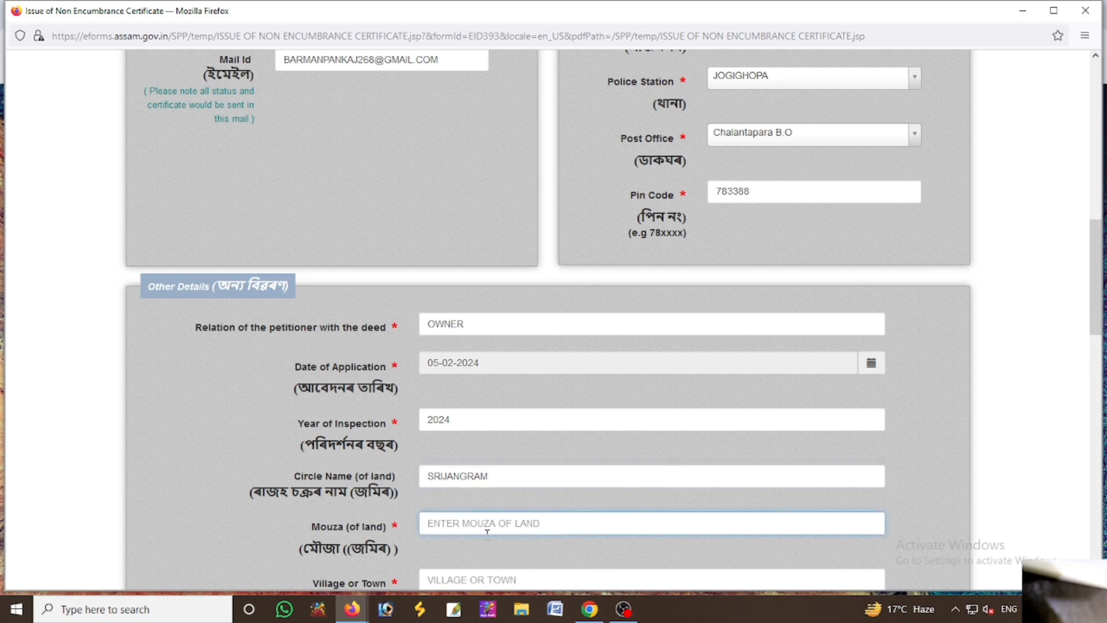
pyautogui.write('SRI')
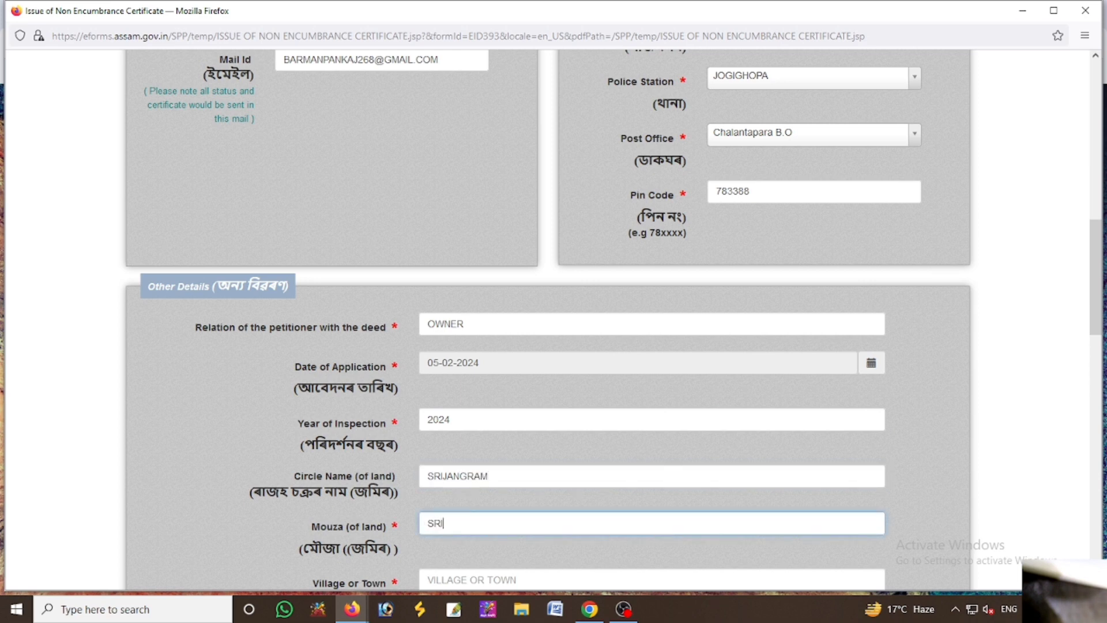
pyautogui.write('JANGRAM')
pyautogui.press('Tab')
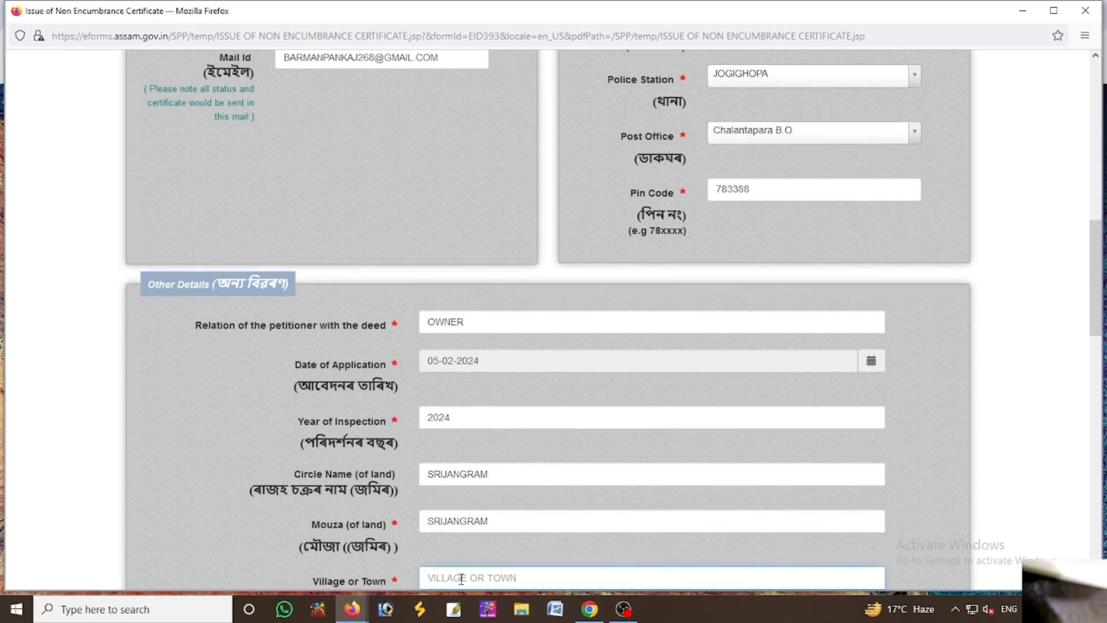
pyautogui.scroll(-4, 462, 578)
pyautogui.write('U')
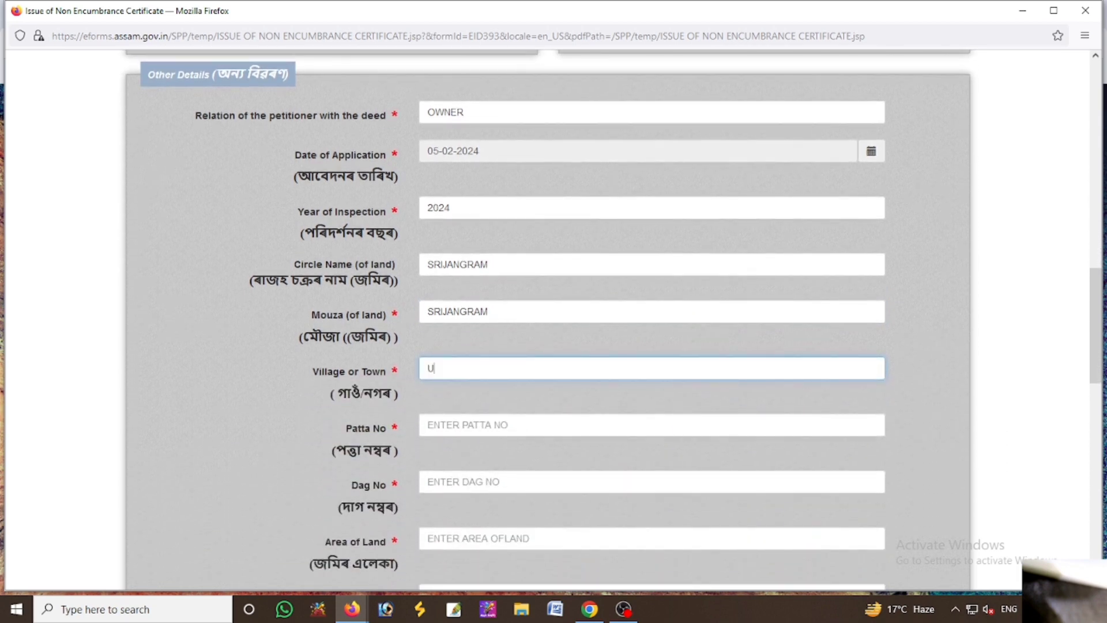
pyautogui.write('TTAR KHORAGAON PART 1')
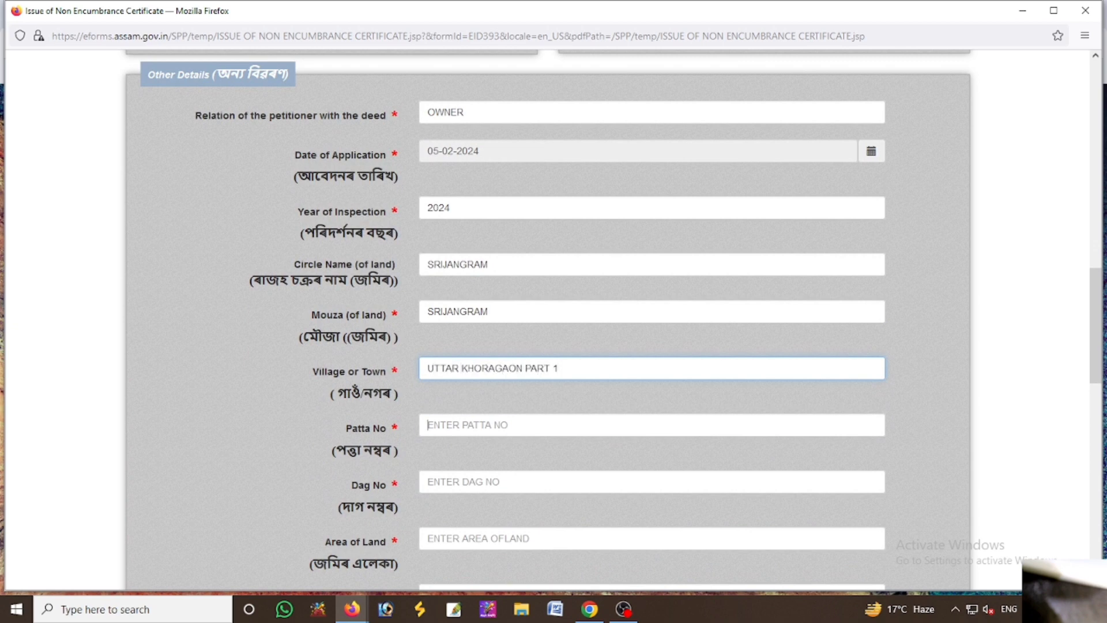
pyautogui.press('Tab')
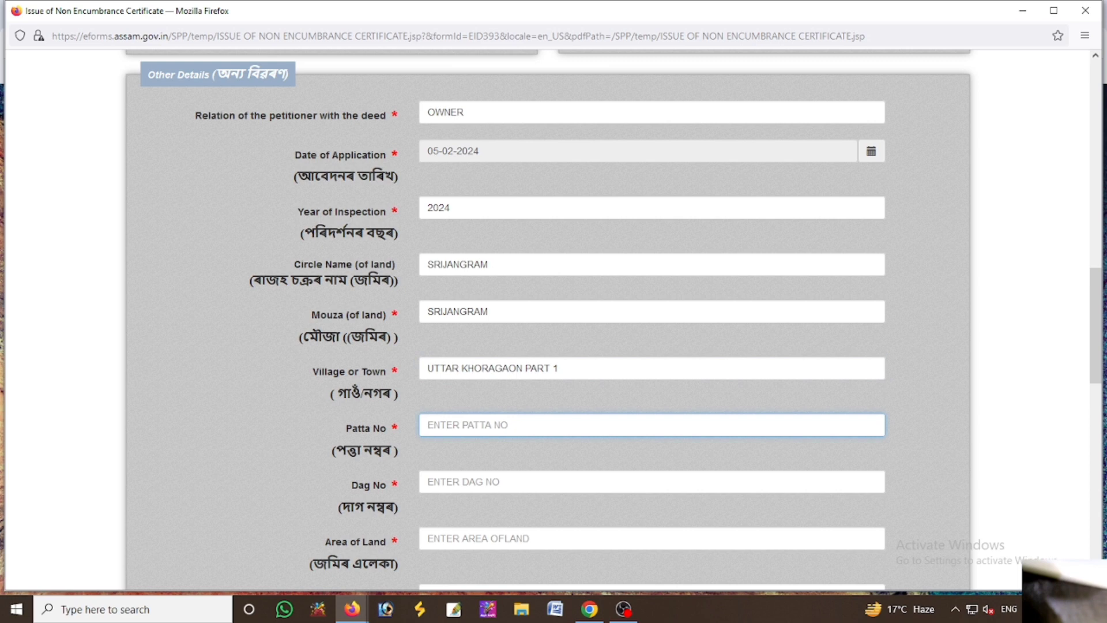
pyautogui.write('211')
pyautogui.press('Tab')
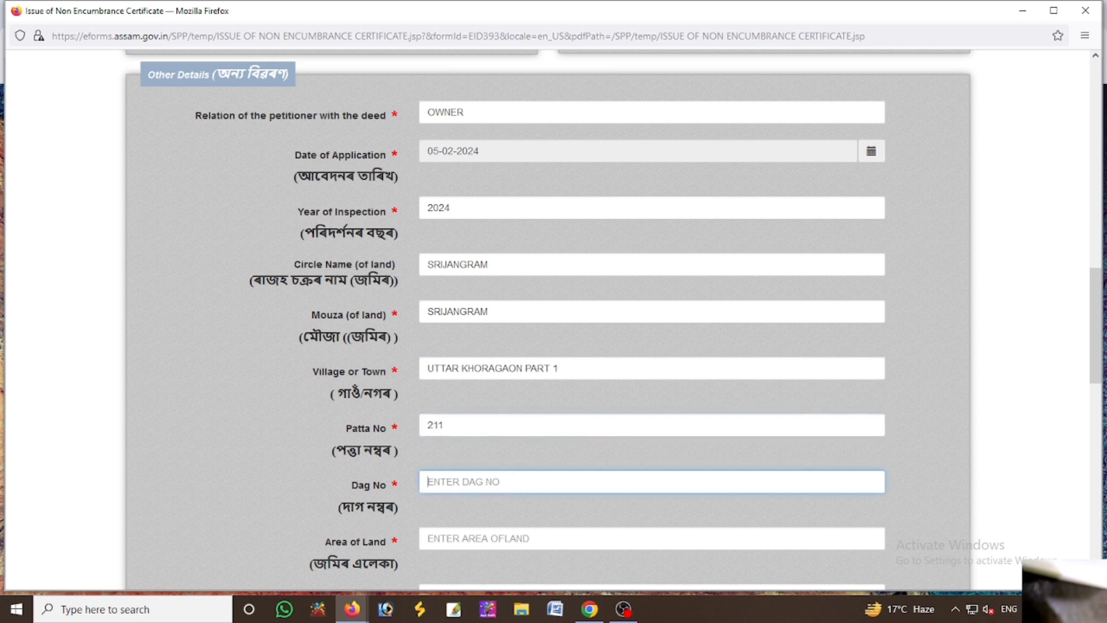
pyautogui.write('65')
pyautogui.press('Tab')
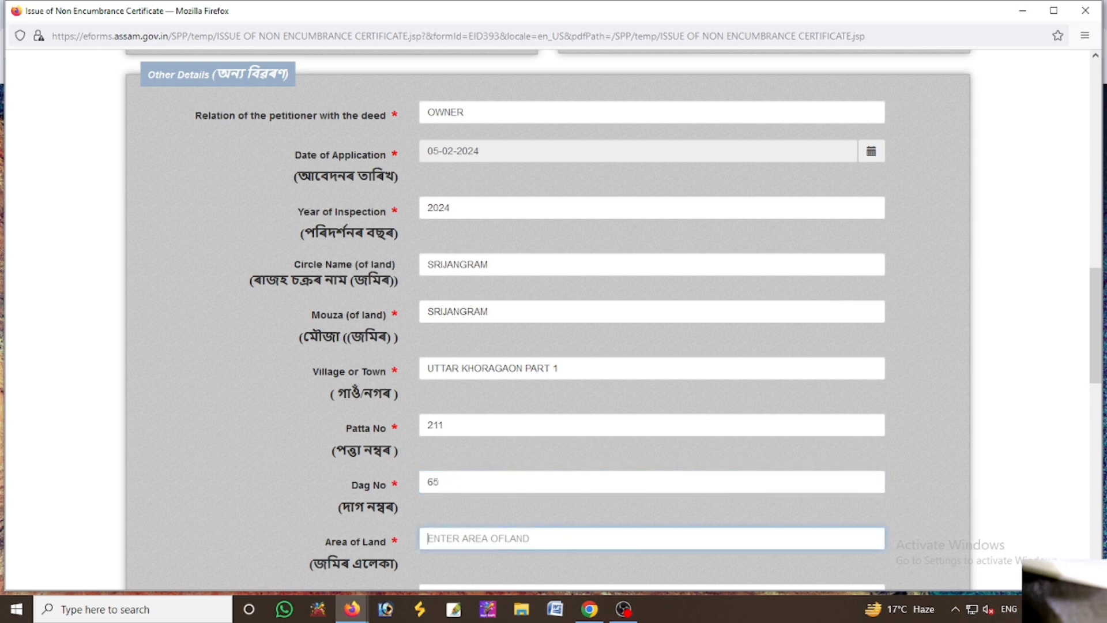
# Set the area of land to 0B-1K-5L
pyautogui.write('0')
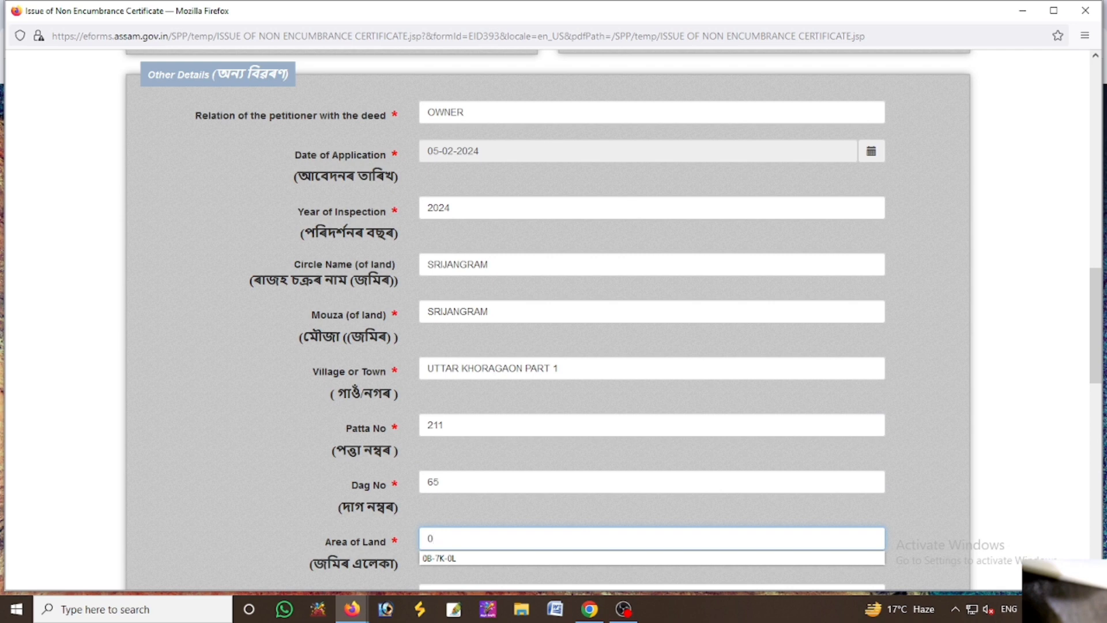
pyautogui.click(462, 557)
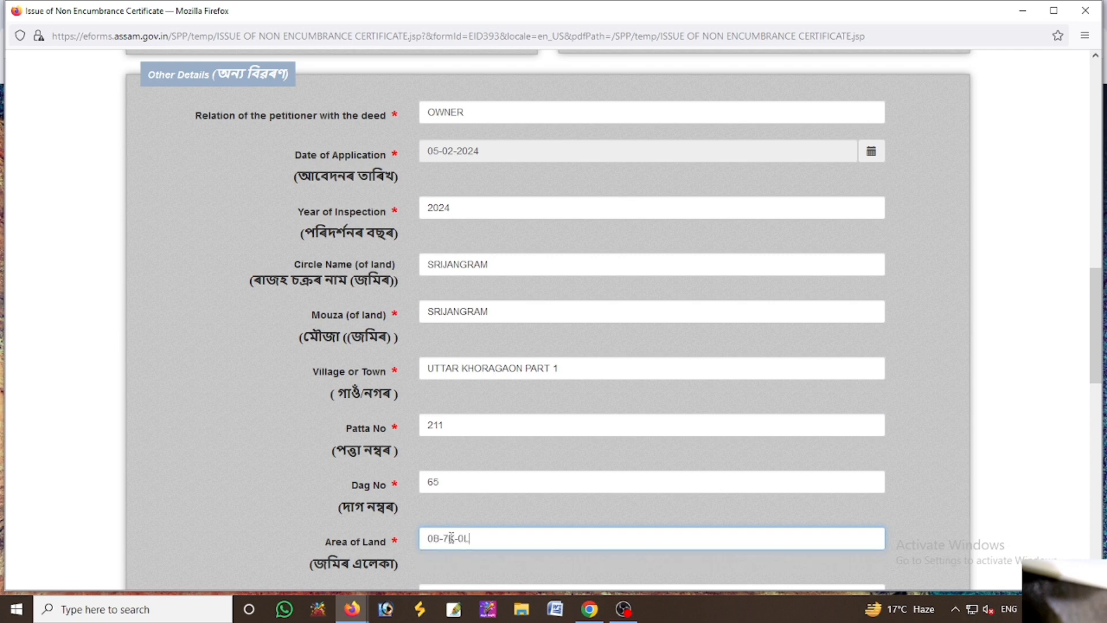
pyautogui.click(449, 537)
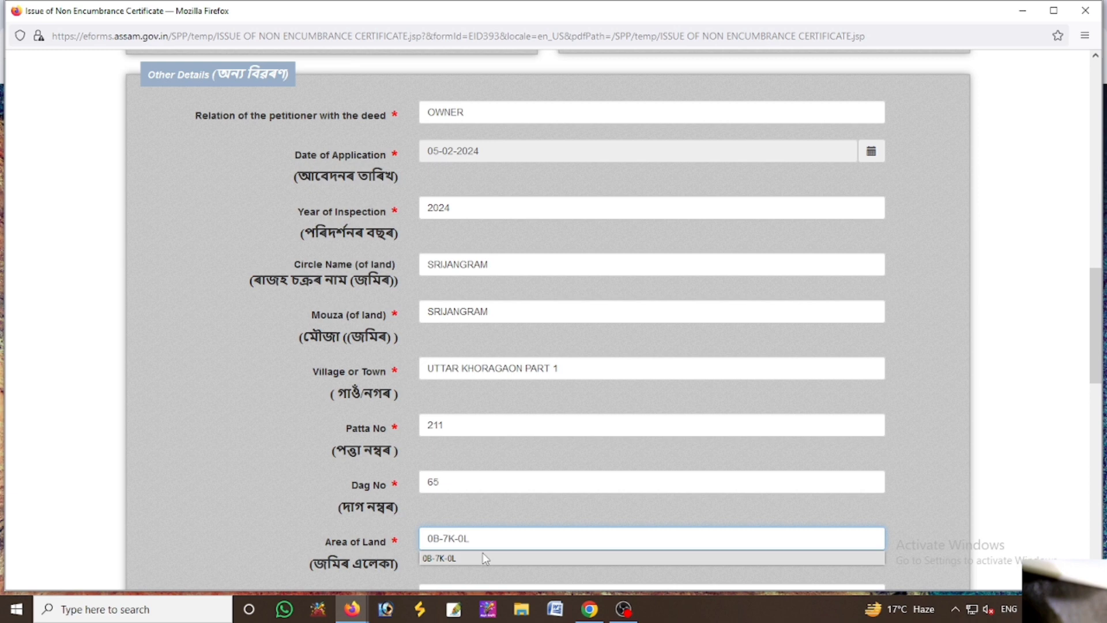
pyautogui.press('BackSpace')
pyautogui.write('1')
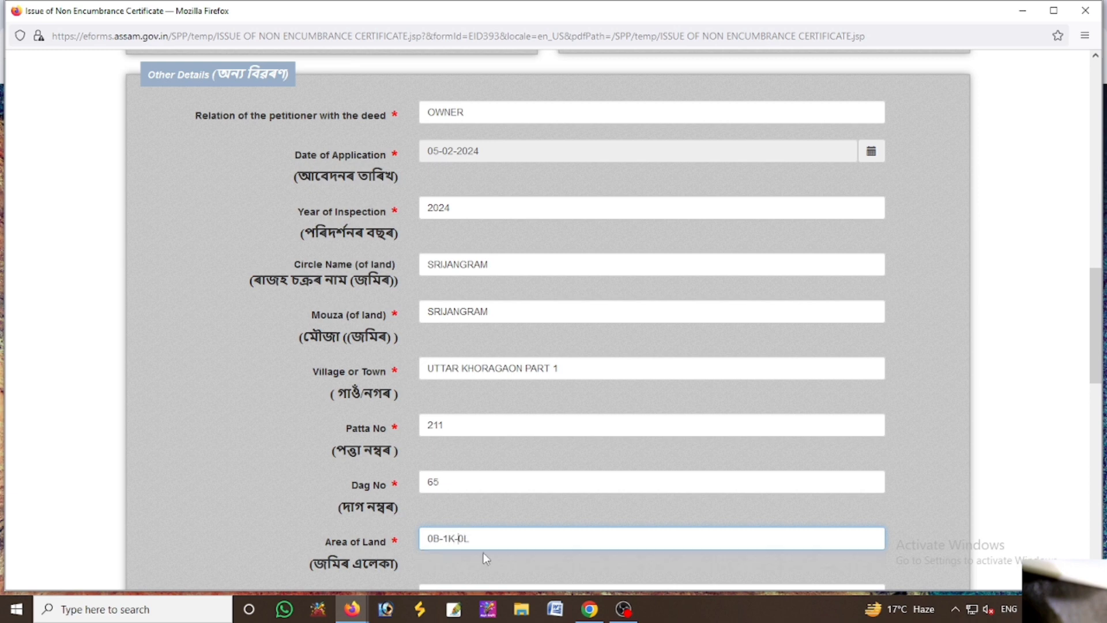
pyautogui.press('BackSpace')
pyautogui.write('5')
pyautogui.scroll(-3, 462, 551)
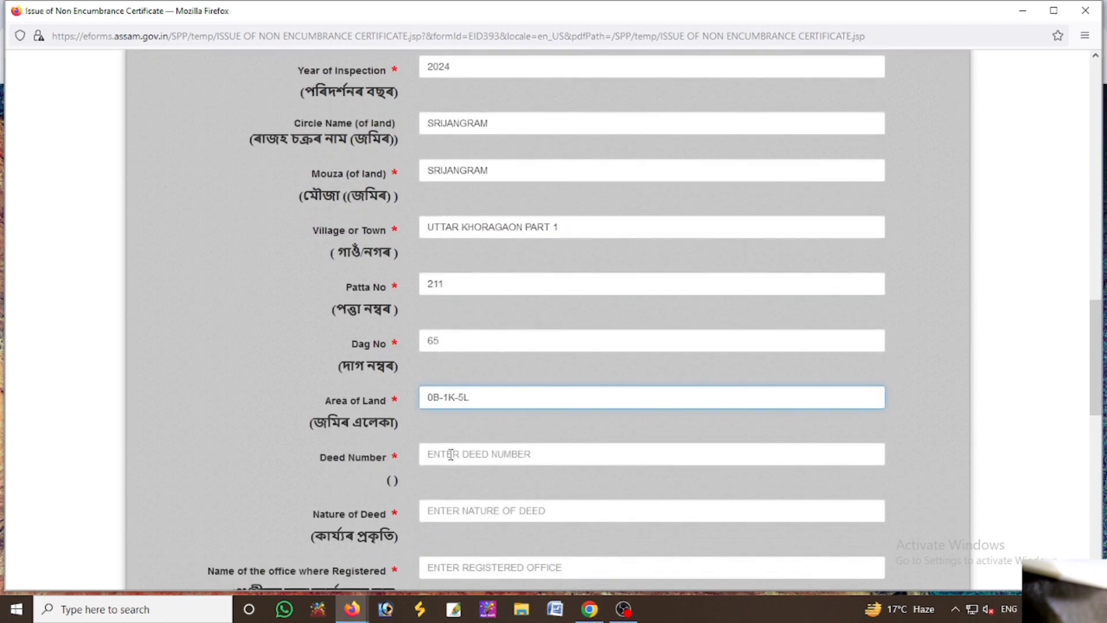
pyautogui.click(451, 455)
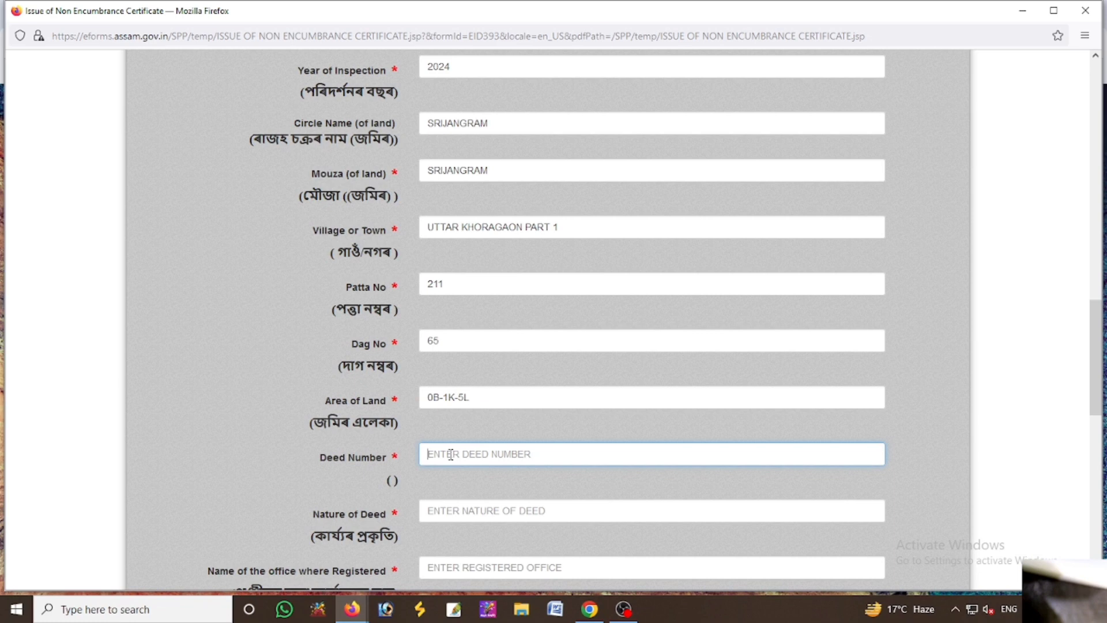
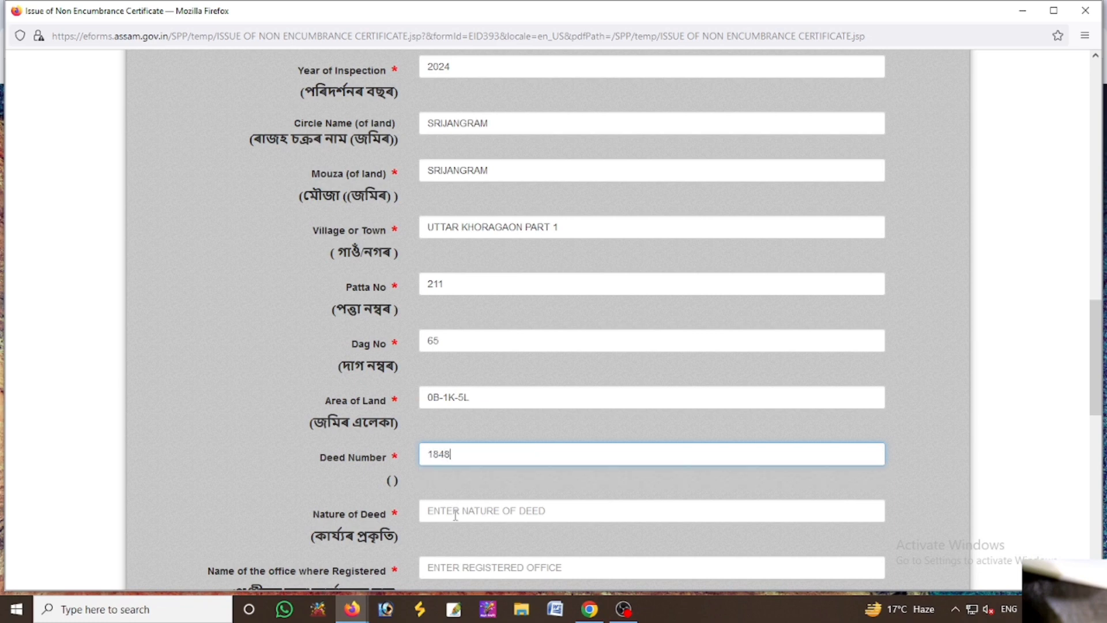
pyautogui.click(454, 510)
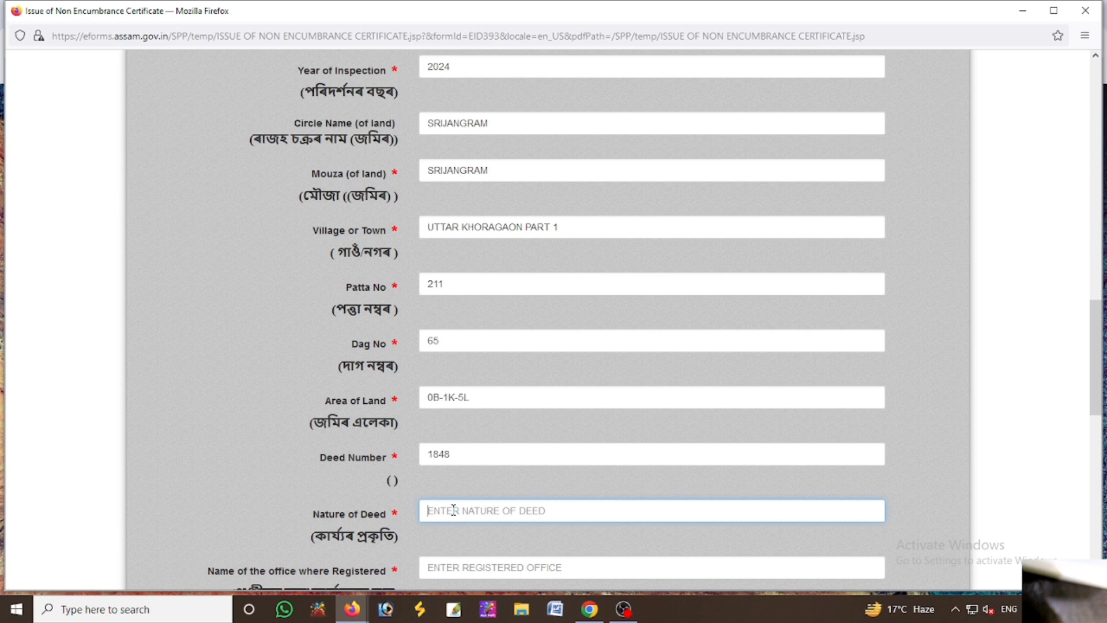
pyautogui.write('GIFTED')
pyautogui.scroll(-3, 412, 421)
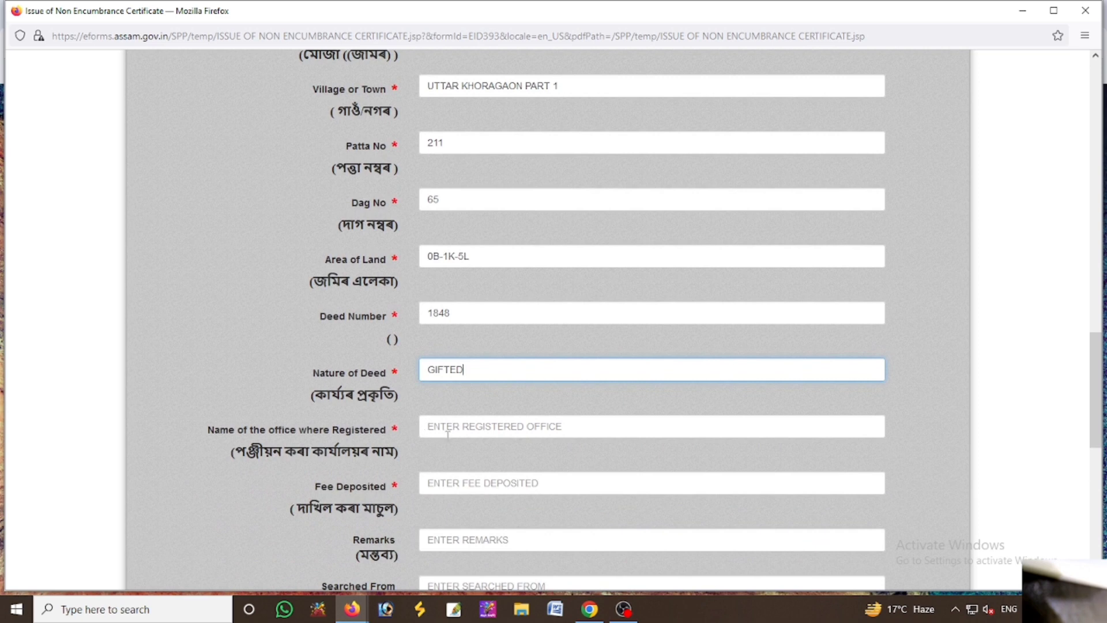
pyautogui.click(443, 431)
pyautogui.click(483, 371)
pyautogui.press('BackSpace')
pyautogui.press('BackSpace')
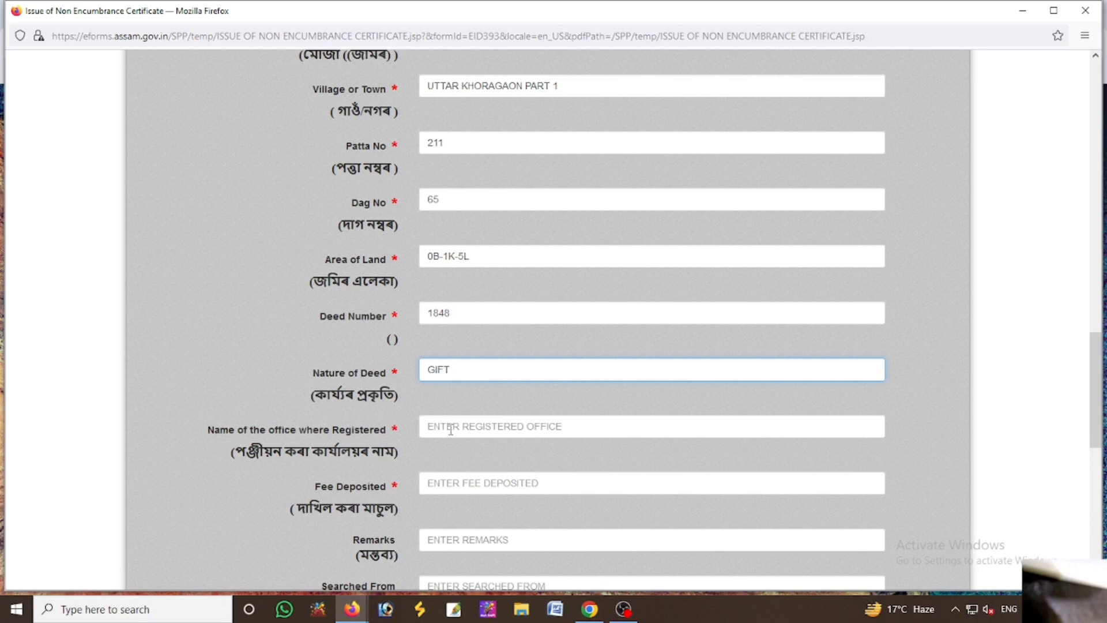
pyautogui.click(452, 427)
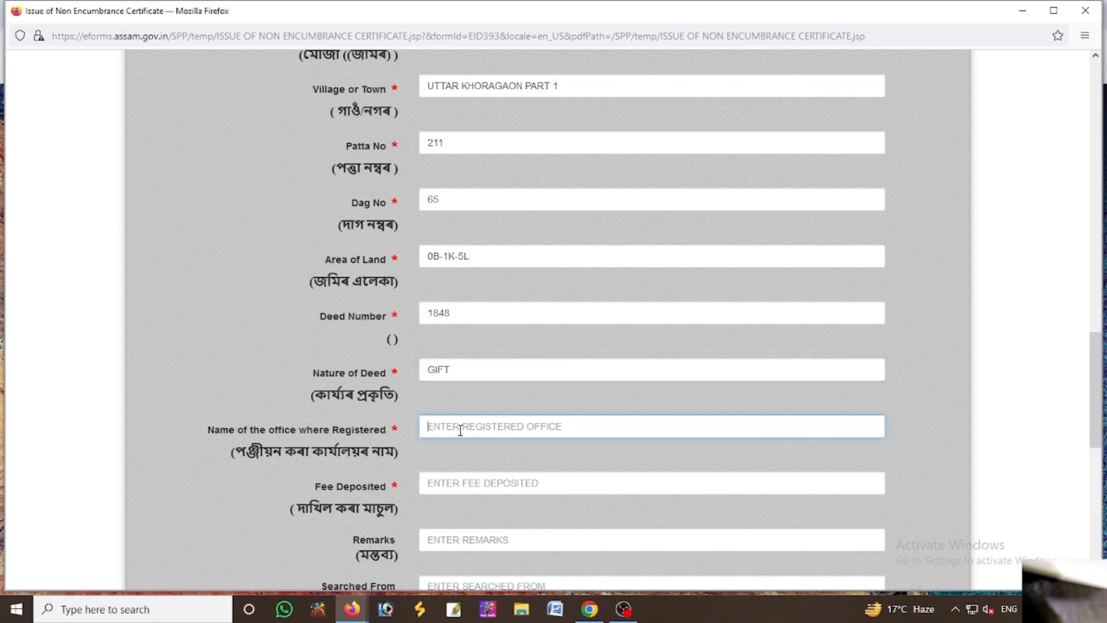
# Enter registered office NORTH SALMARA and fee deposited 1000
pyautogui.click(462, 426)
pyautogui.write('N')
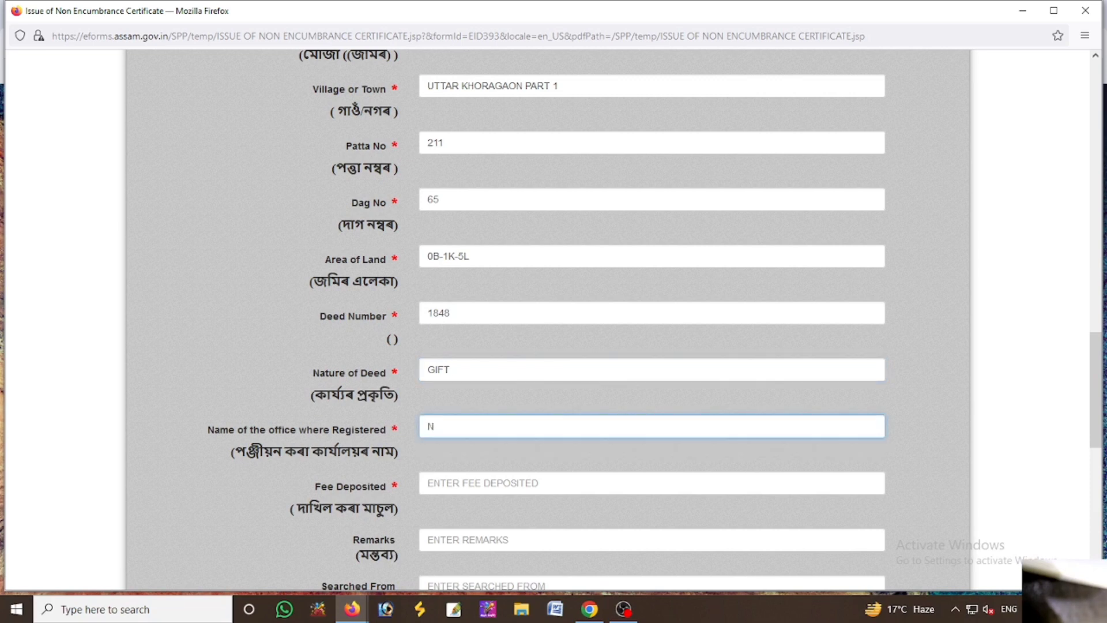
pyautogui.write('ORTH SALMARA')
pyautogui.press('Tab')
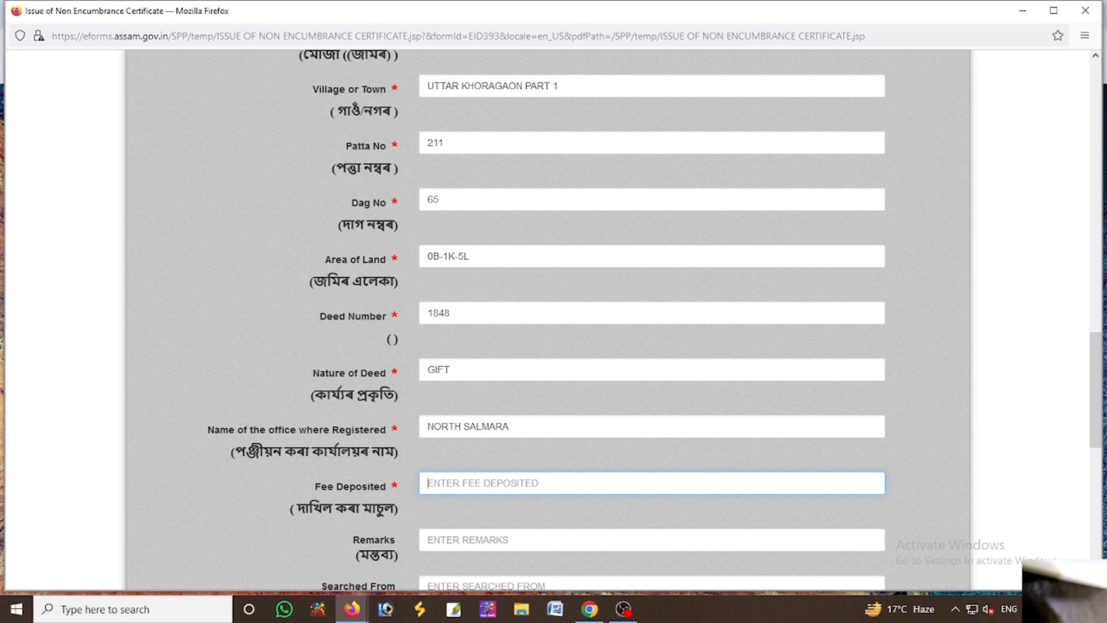
pyautogui.write('1000')
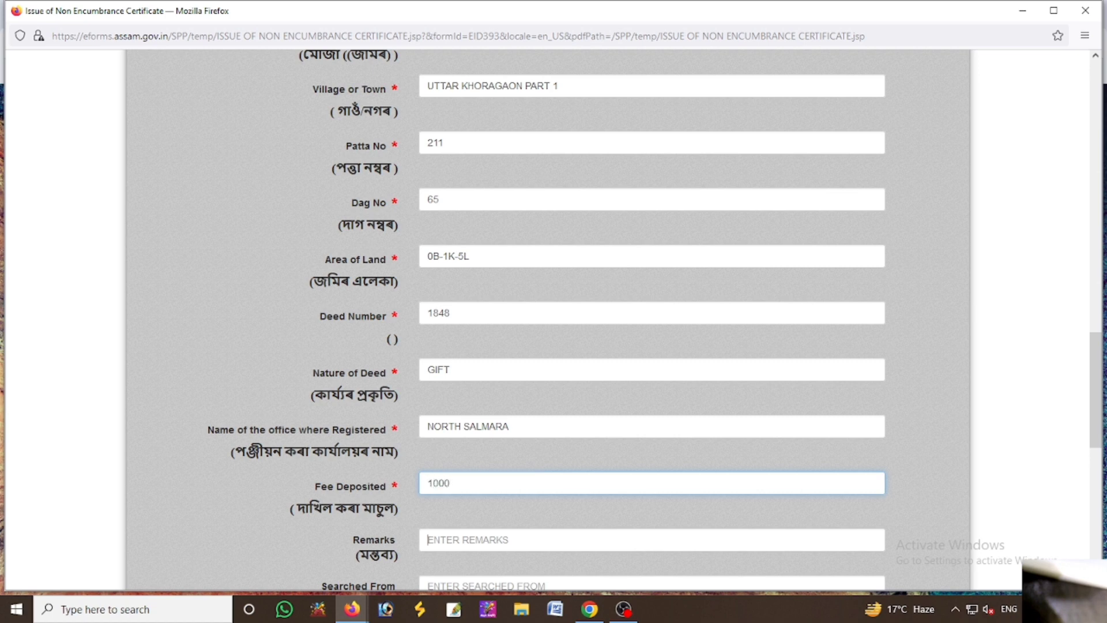
pyautogui.press('Tab')
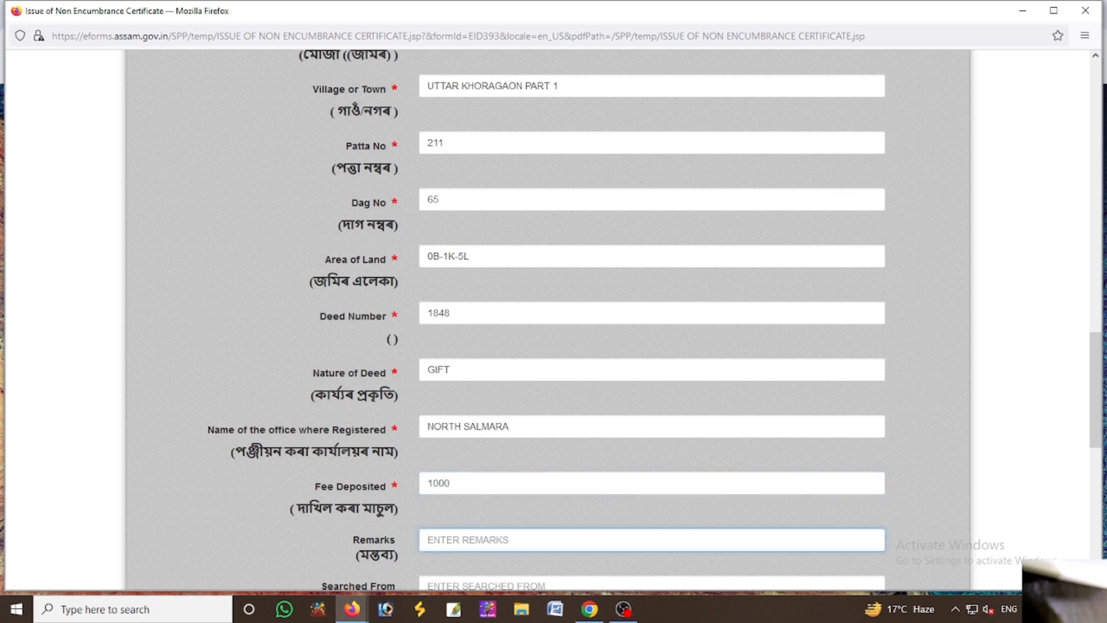
# Upload the non encum user form PDF as the application form attachment
pyautogui.scroll(-2, 483, 507)
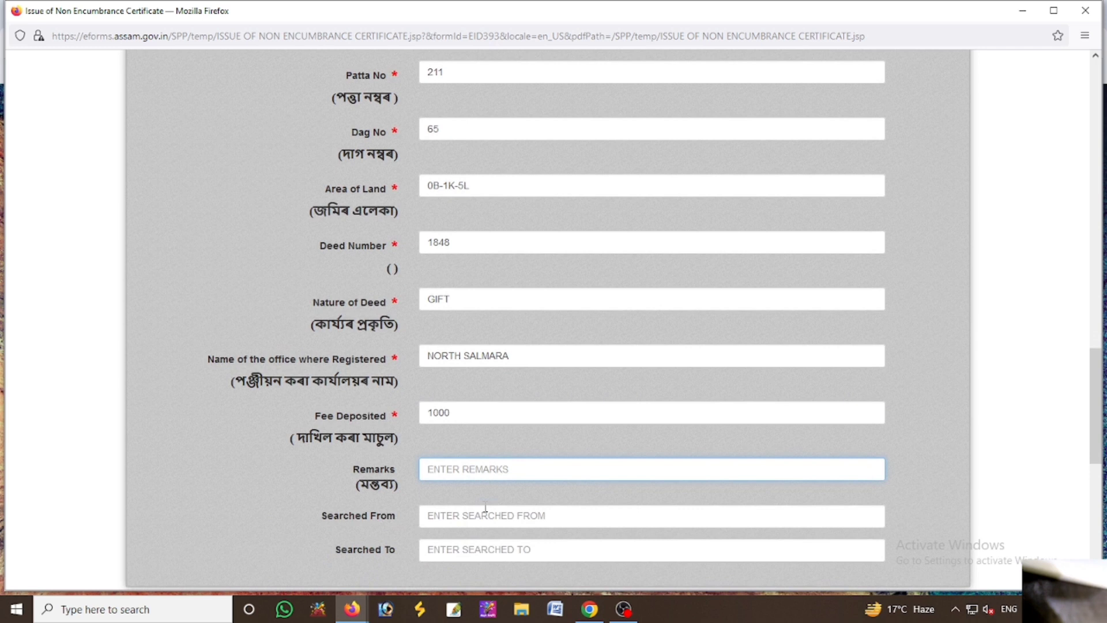
pyautogui.scroll(-2, 461, 478)
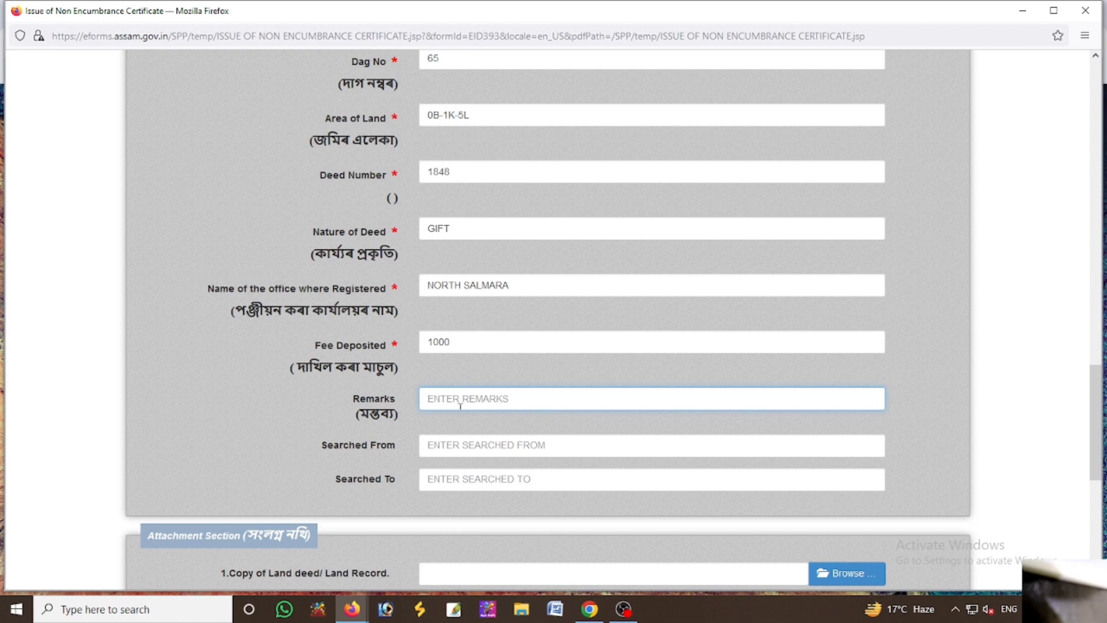
pyautogui.scroll(-2, 461, 406)
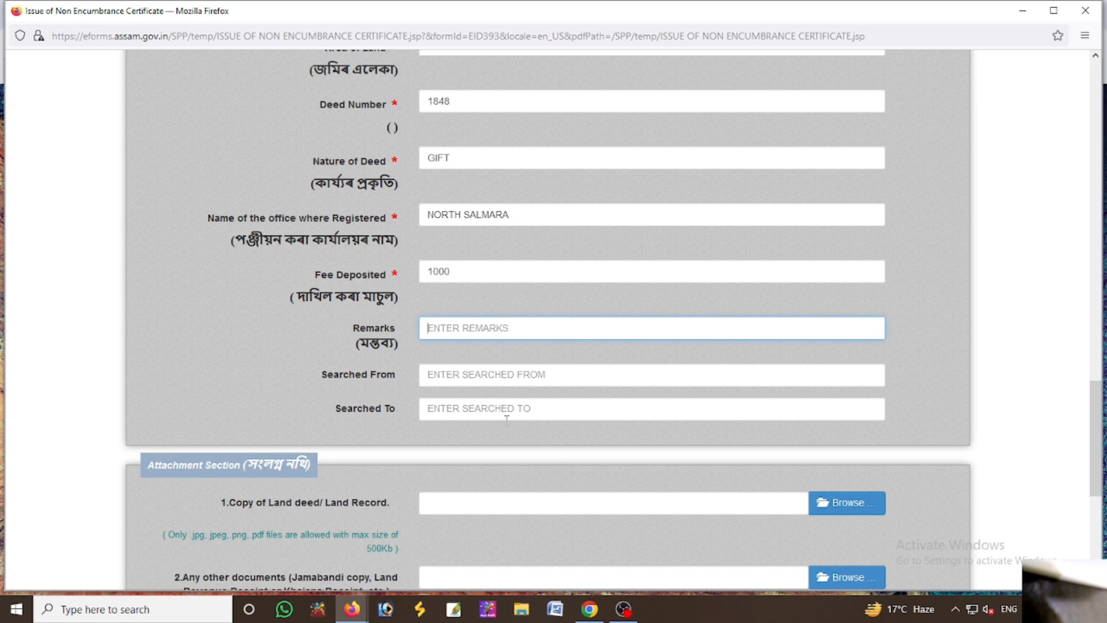
pyautogui.scroll(-4, 542, 441)
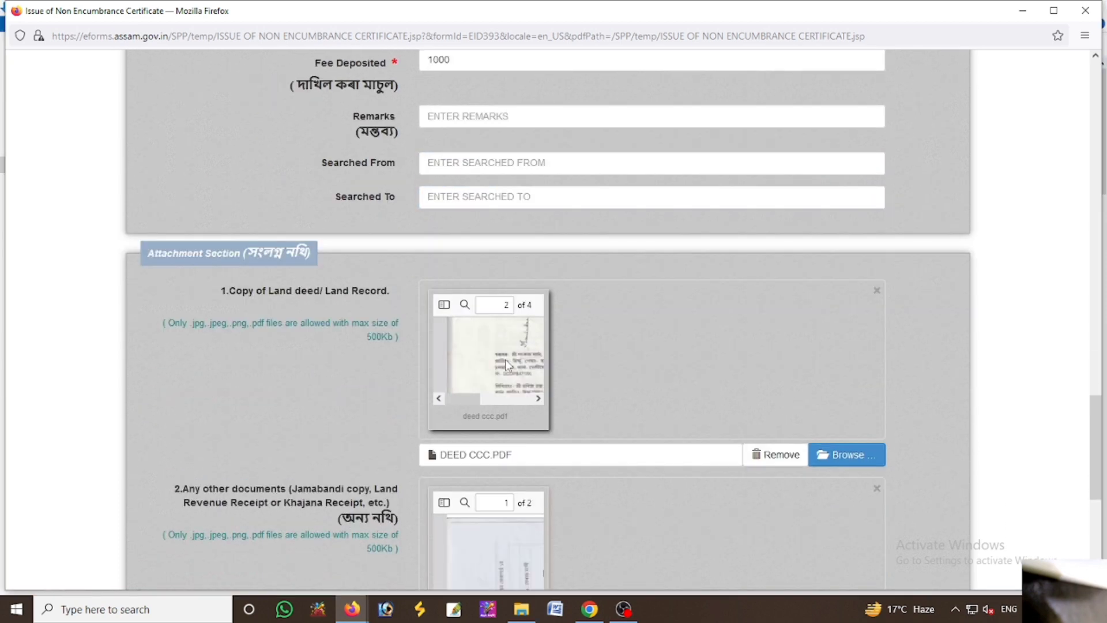
pyautogui.scroll(-4, 667, 399)
pyautogui.scroll(-2, 669, 401)
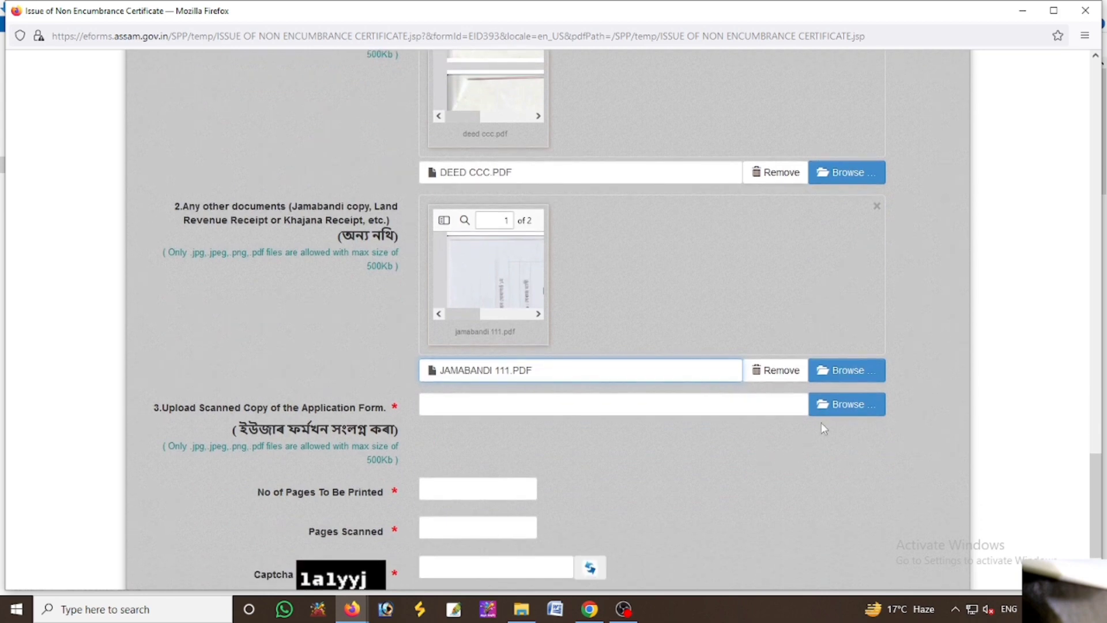
pyautogui.click(834, 406)
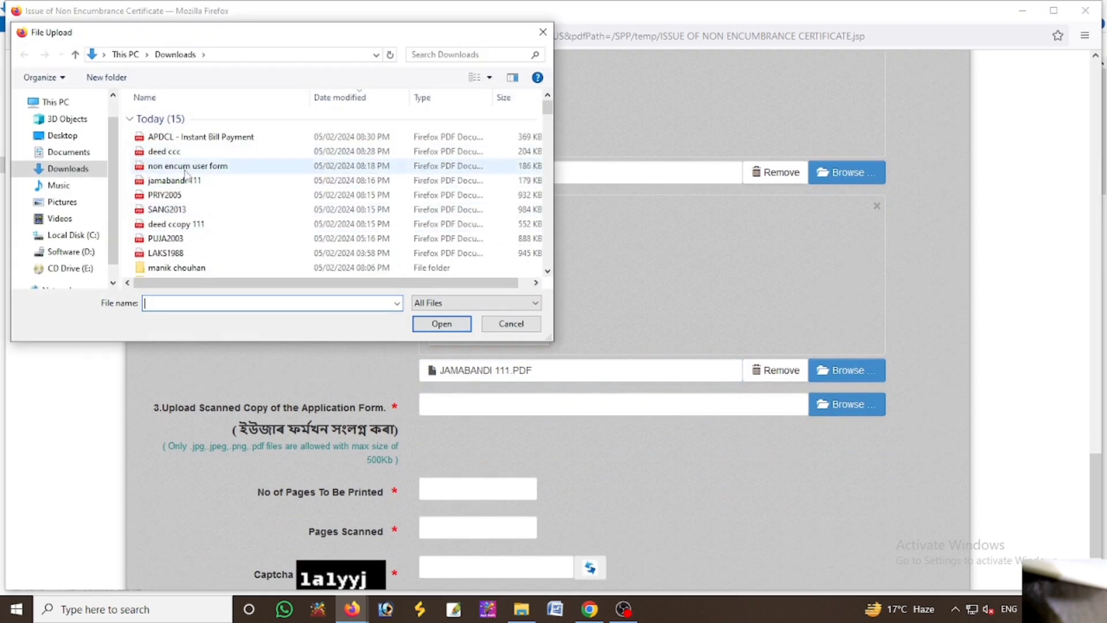
pyautogui.click(190, 168)
pyautogui.click(438, 325)
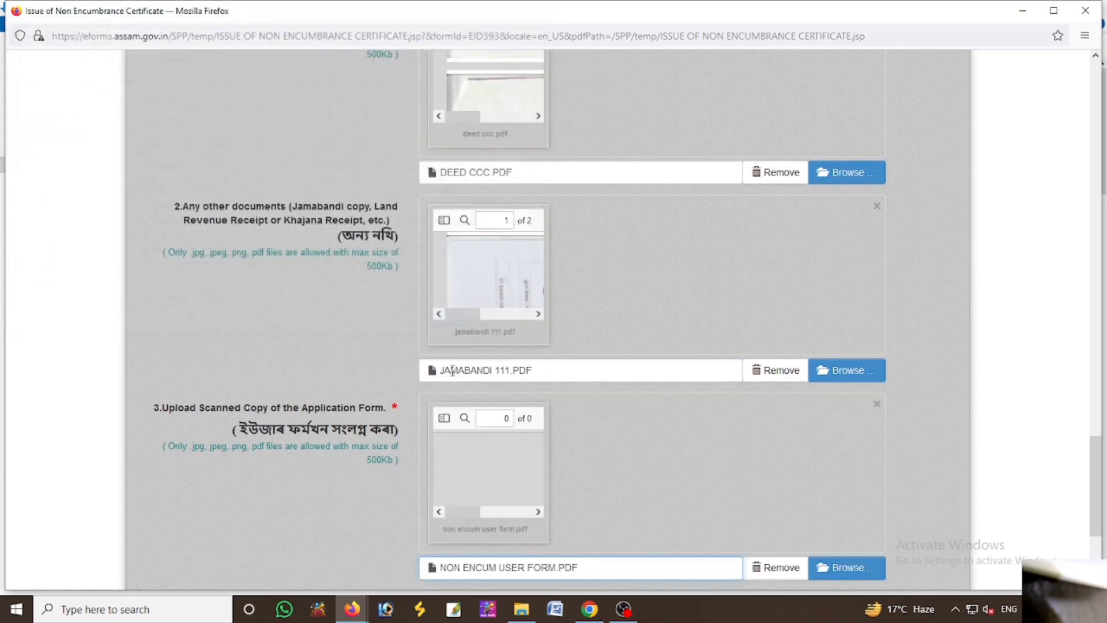
# Enter 12 pages to print and 10 scanned, fill the captcha, and submit the application
pyautogui.scroll(-4, 450, 393)
pyautogui.click(449, 394)
pyautogui.write('12')
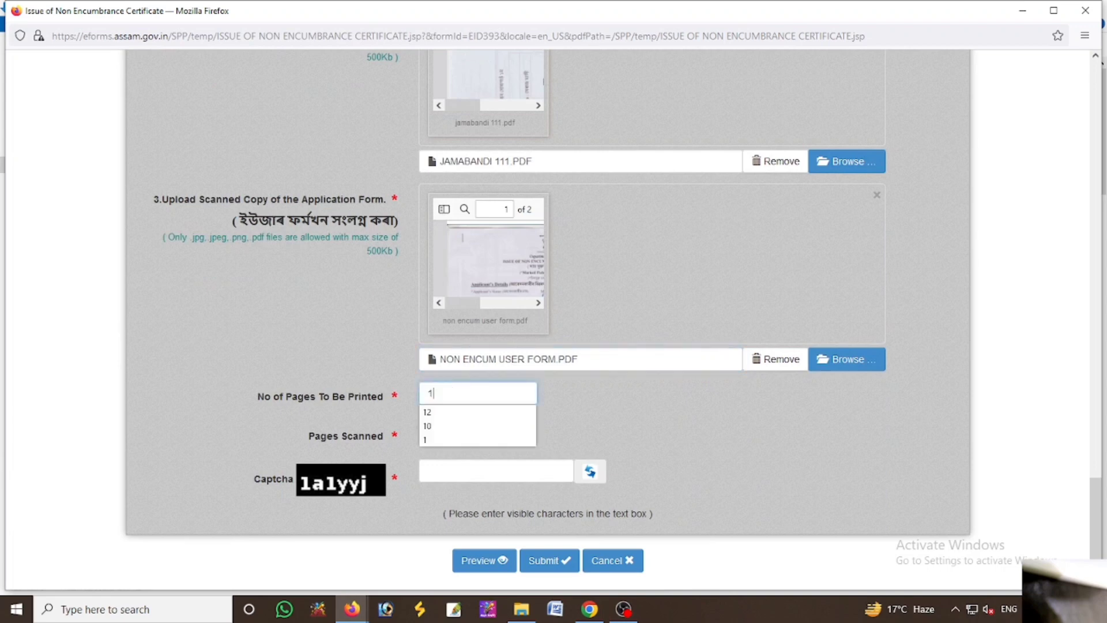
pyautogui.press('Tab')
pyautogui.write('10')
pyautogui.press('Tab')
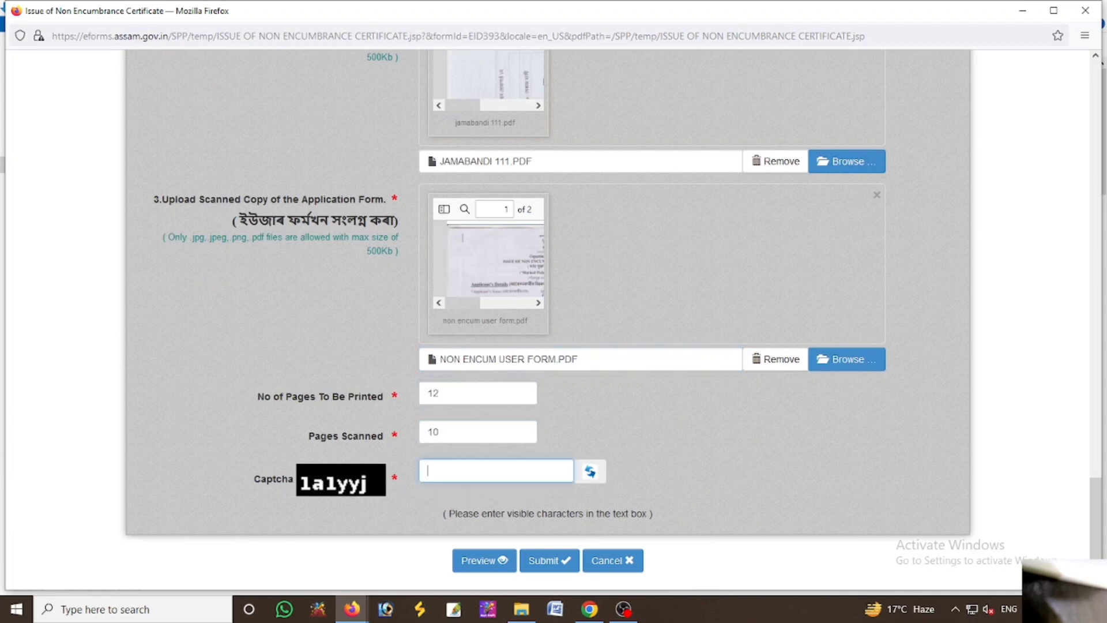
pyautogui.write('1a1yyj')
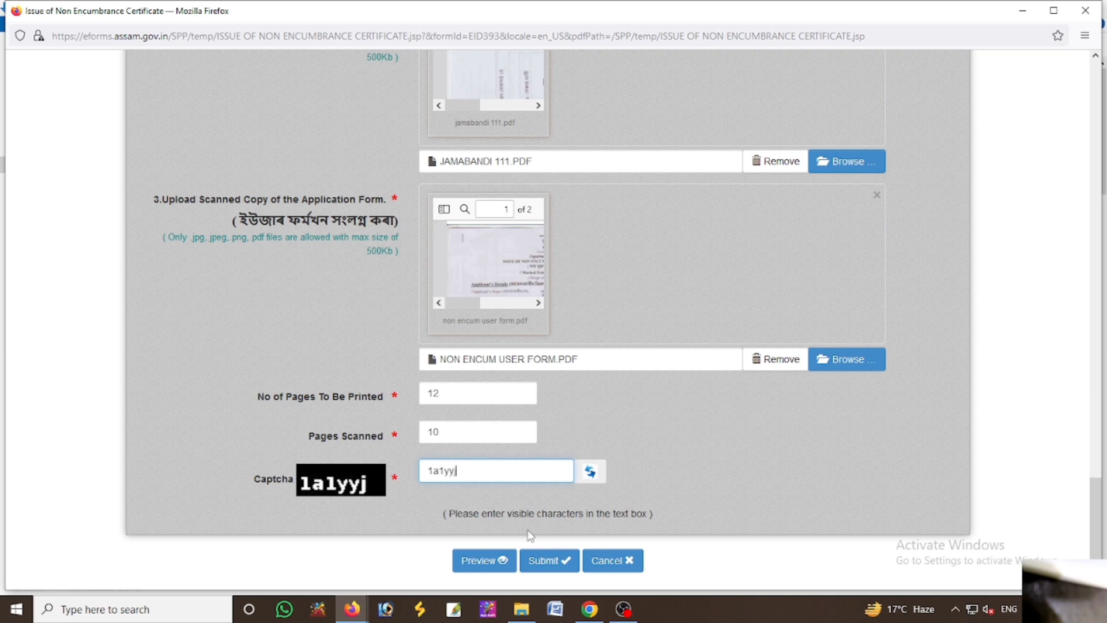
pyautogui.click(551, 559)
pyautogui.click(635, 353)
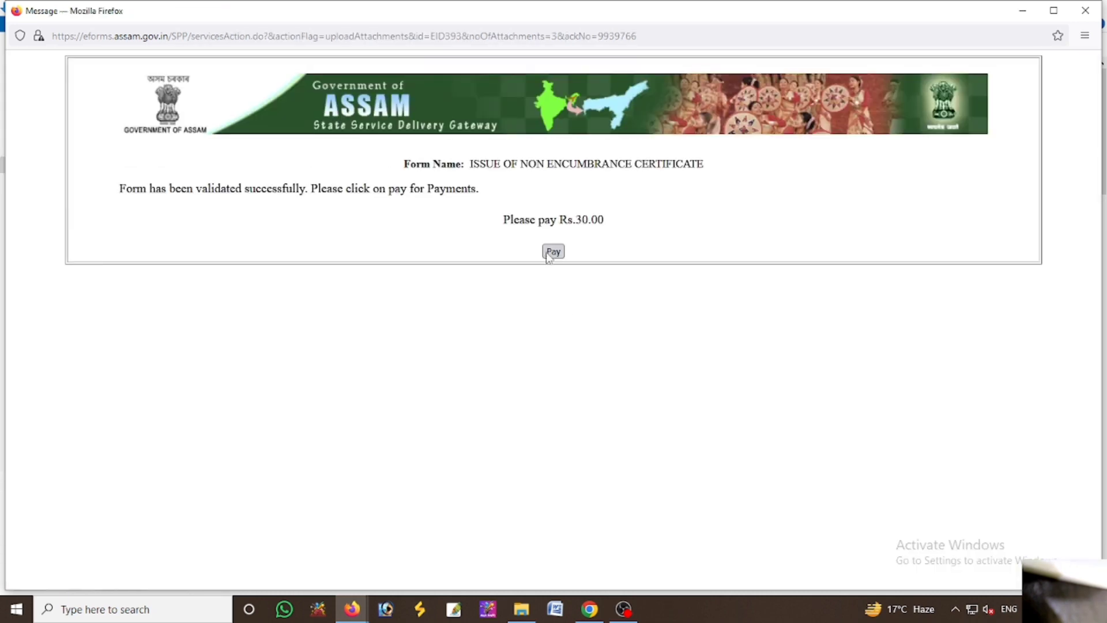
# Pay ₹10.68 from the CSC wallet after validating the wallet password and 6-digit PIN
pyautogui.click(554, 251)
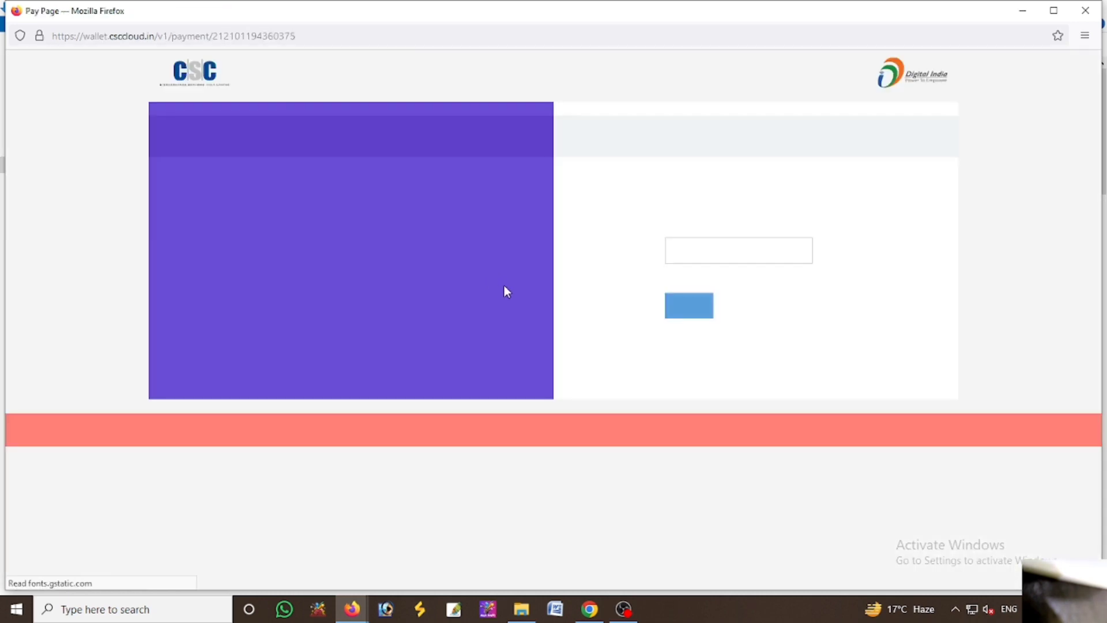
pyautogui.click(693, 255)
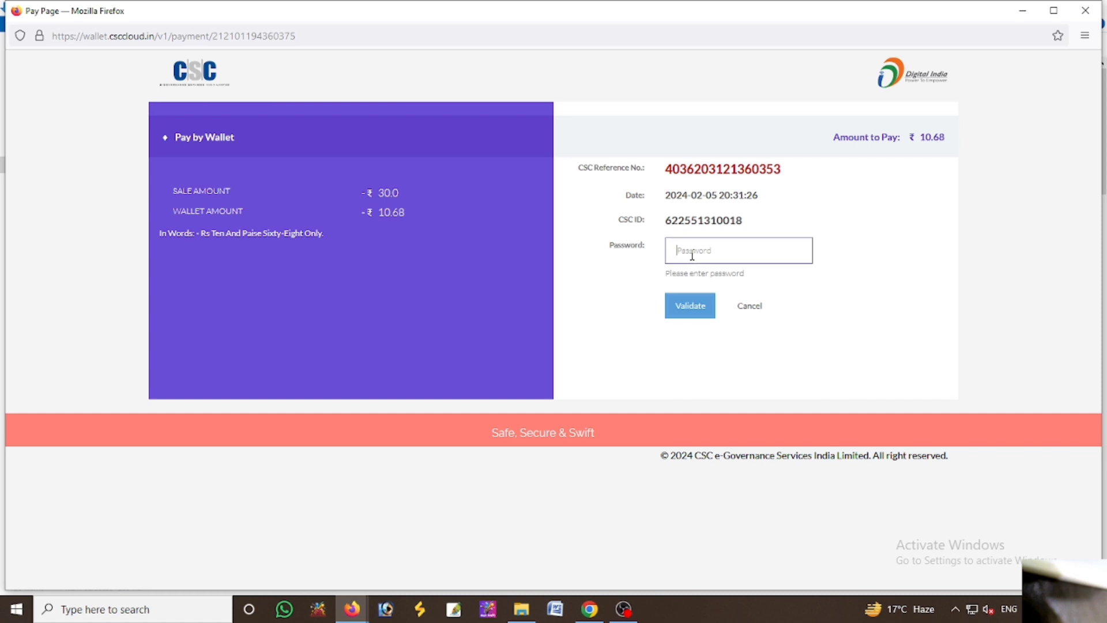
pyautogui.write('•••••••')
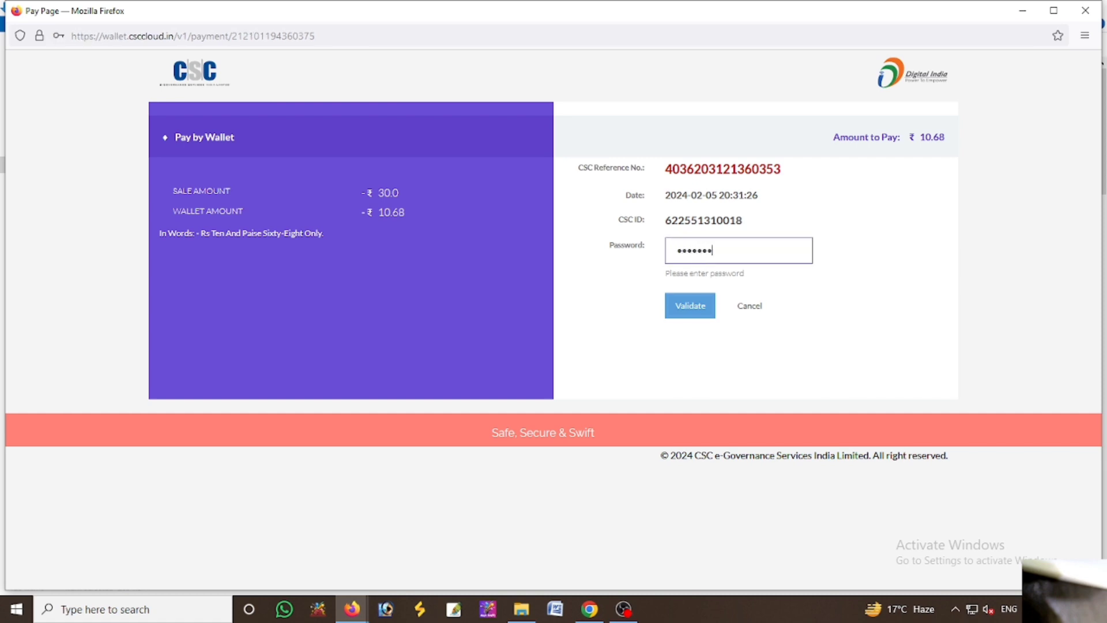
pyautogui.write('•••')
pyautogui.click(675, 309)
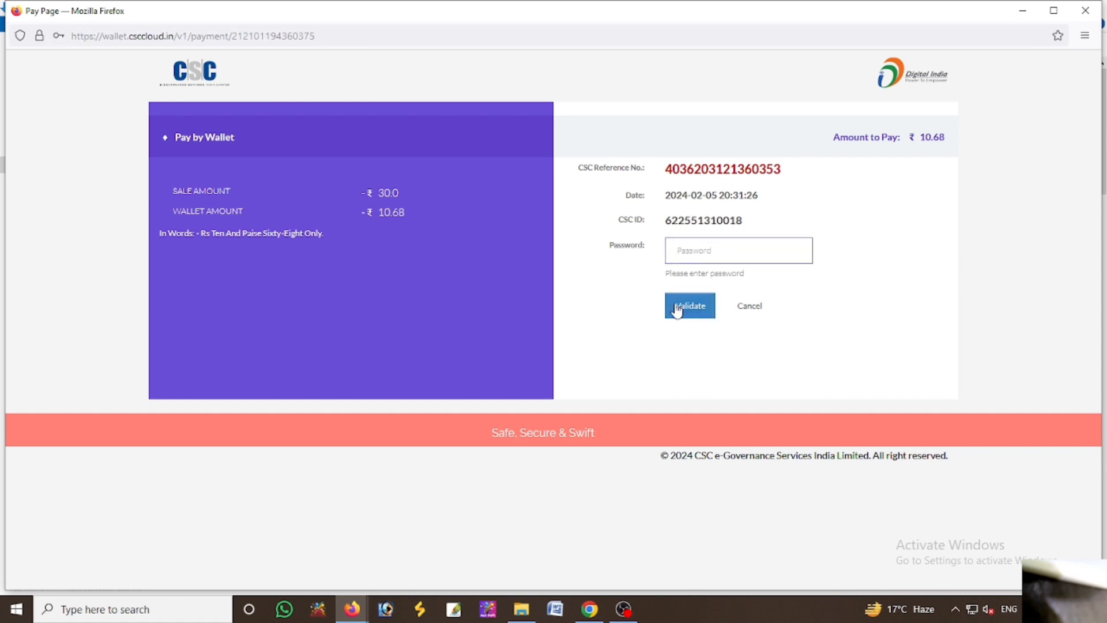
pyautogui.click(689, 254)
pyautogui.write('•••••')
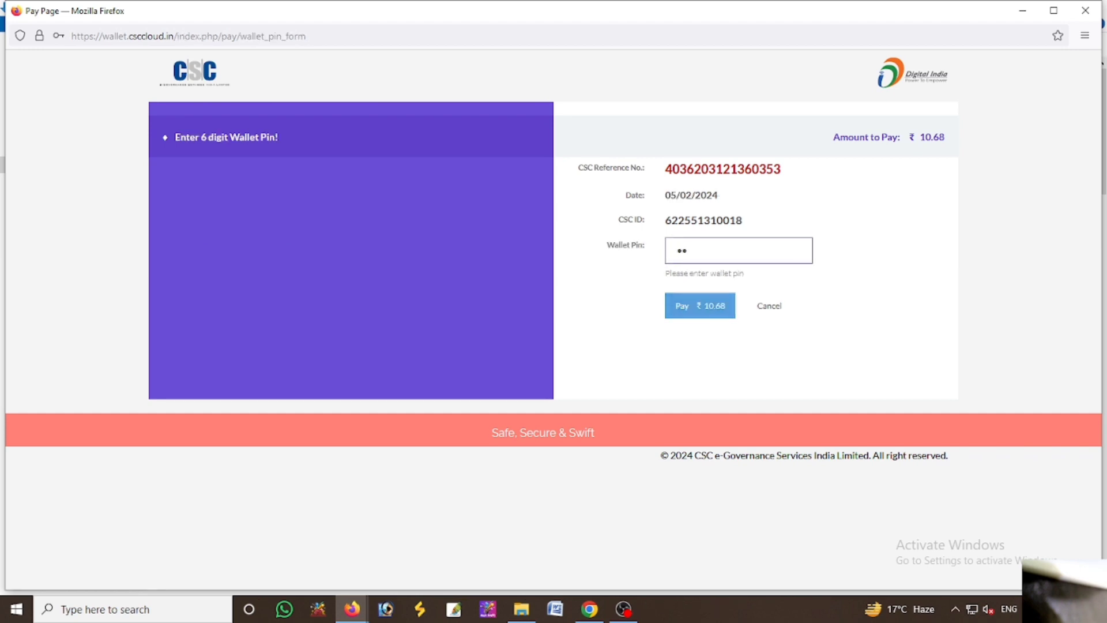
pyautogui.write('•')
pyautogui.click(706, 314)
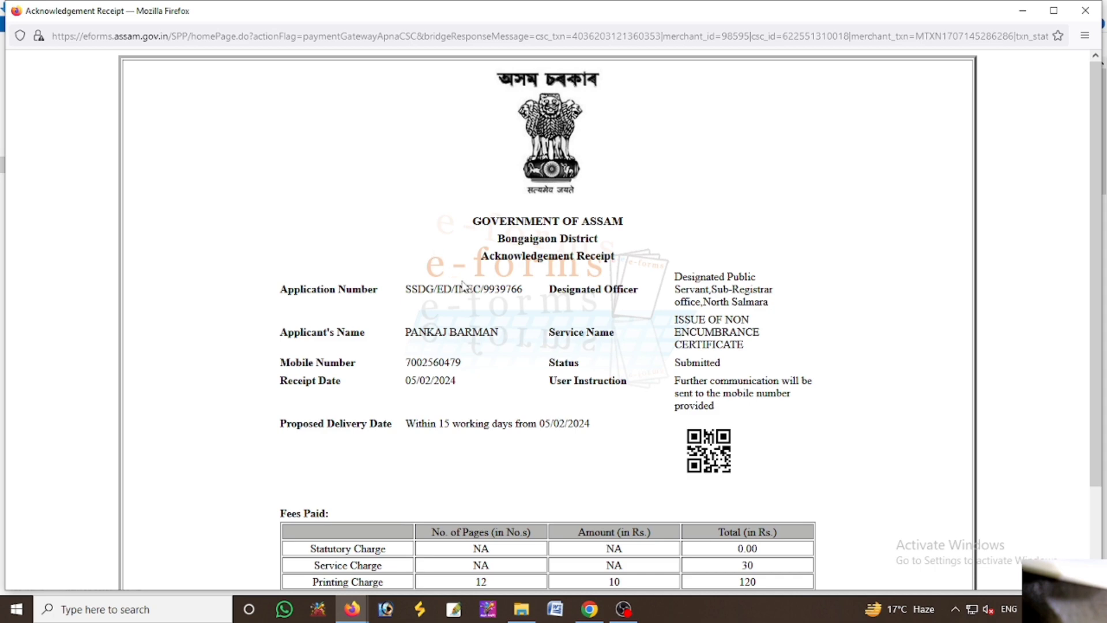
# Print the acknowledgement receipt on the Canon printer
pyautogui.scroll(-3, 452, 315)
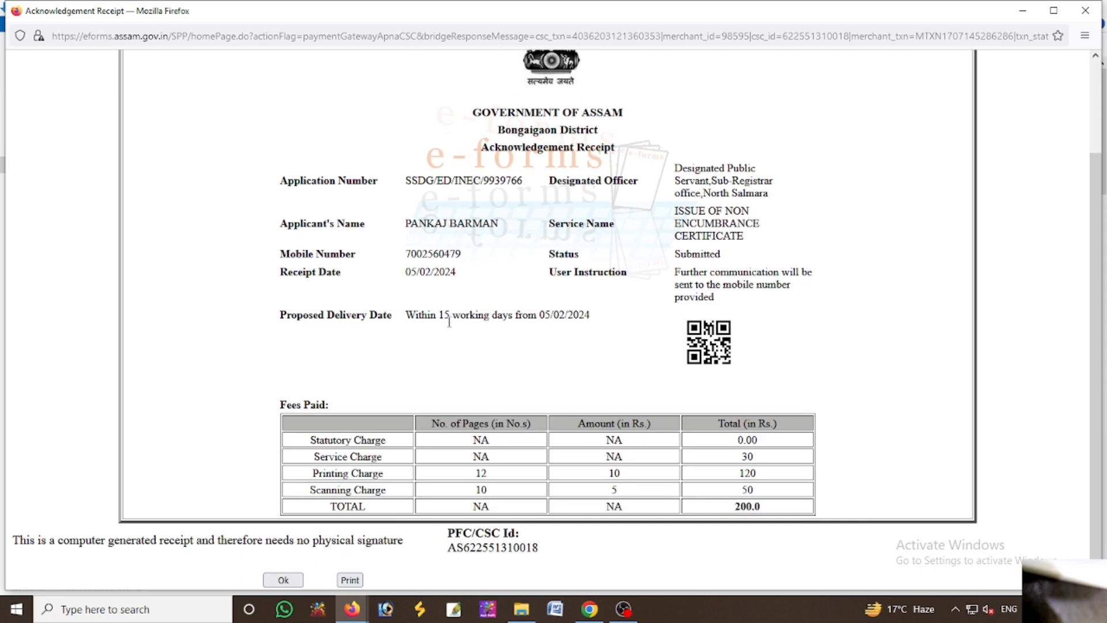
pyautogui.click(350, 580)
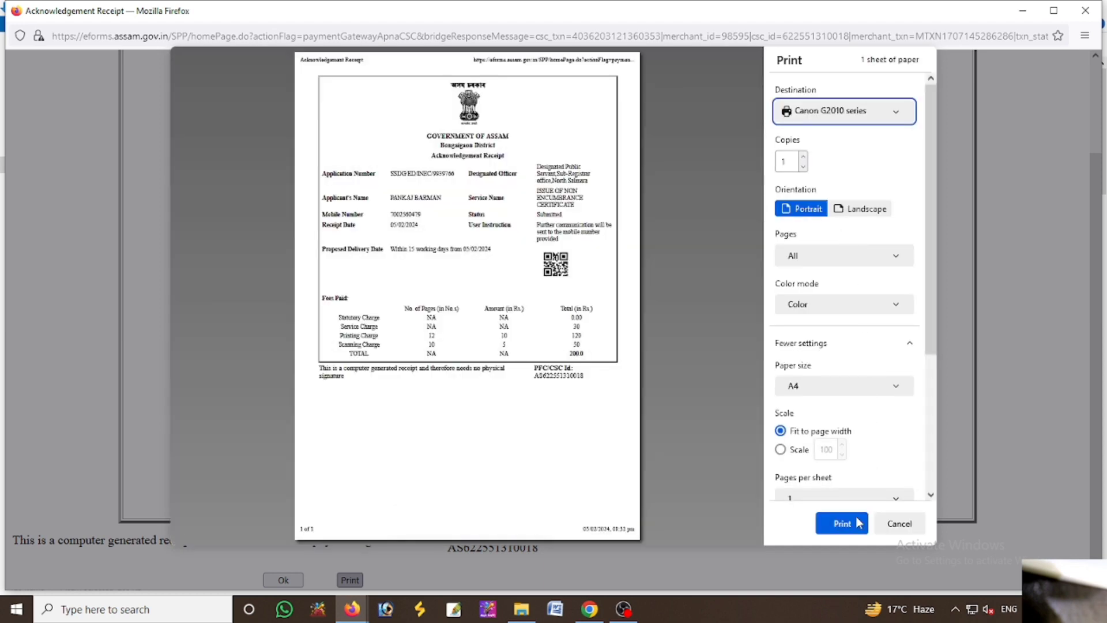
pyautogui.click(843, 524)
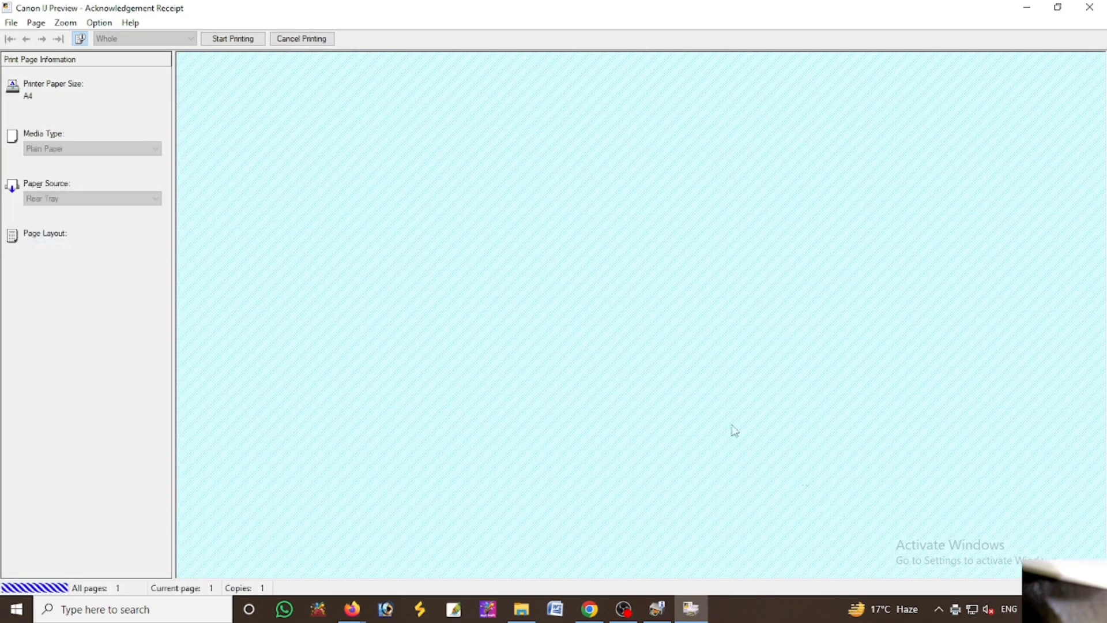
pyautogui.click(239, 40)
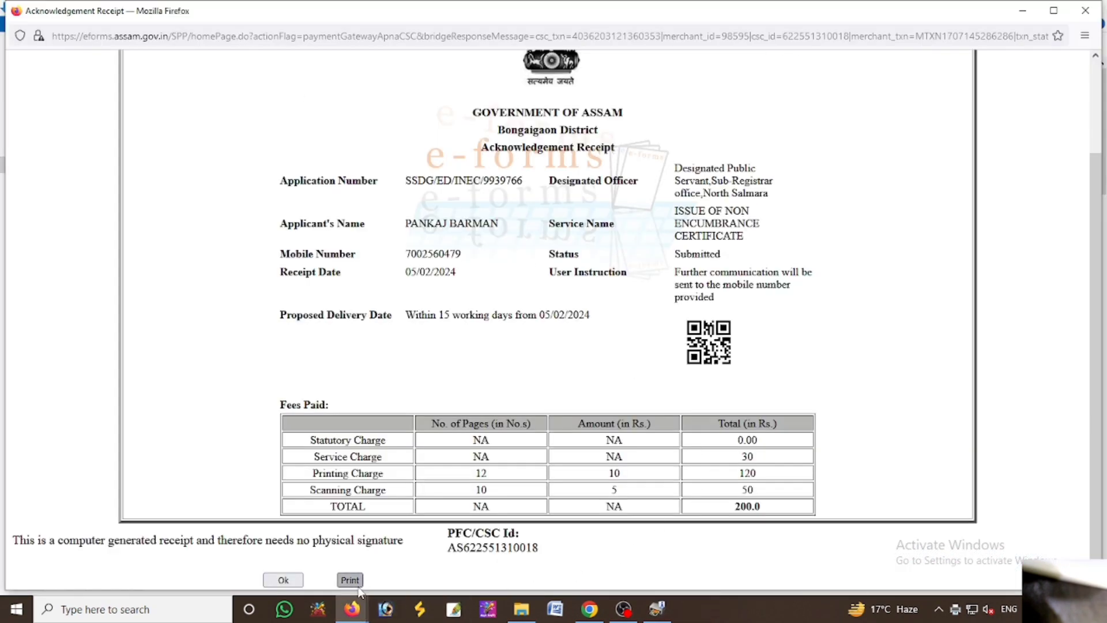
# Save the receipt as PDF 'Acknowledgement Receipt' in Downloads
pyautogui.click(350, 579)
pyautogui.click(844, 109)
pyautogui.click(830, 134)
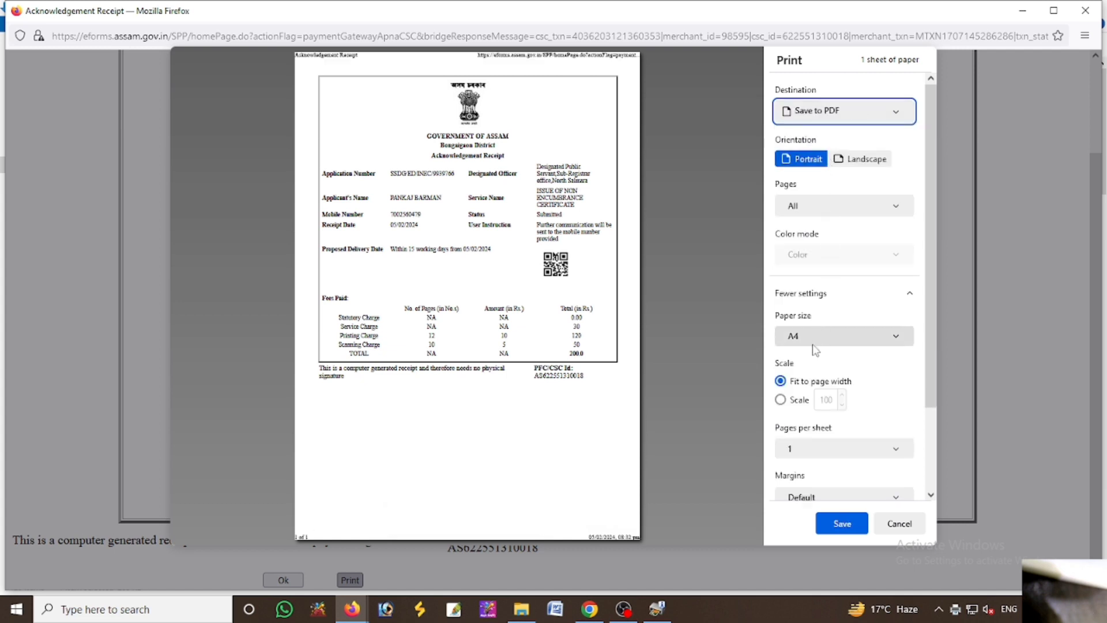
pyautogui.click(832, 524)
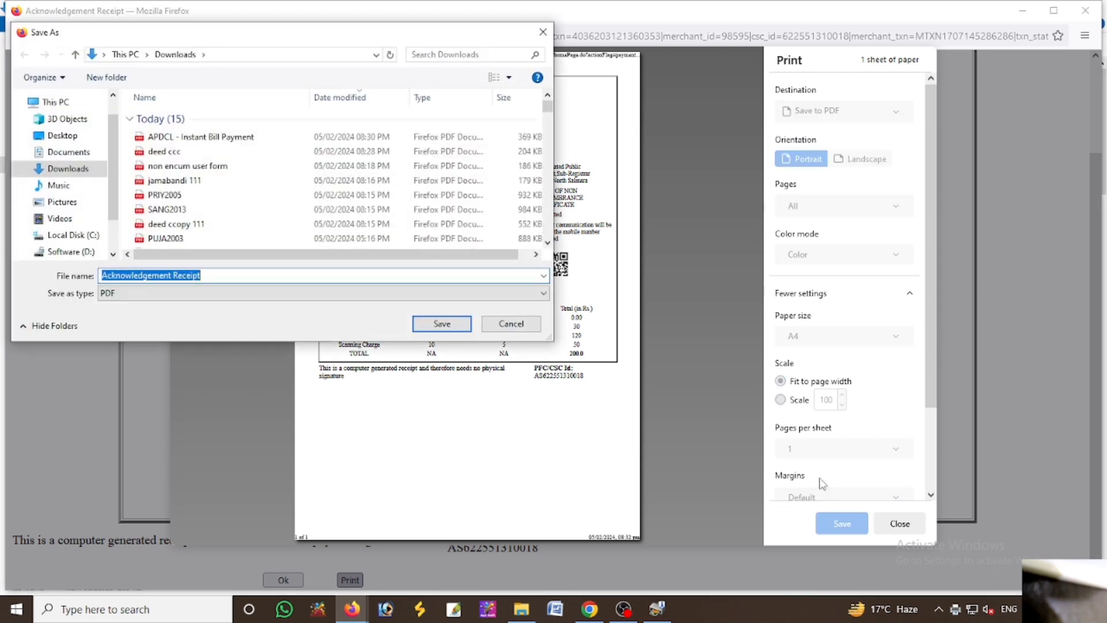
pyautogui.click(451, 329)
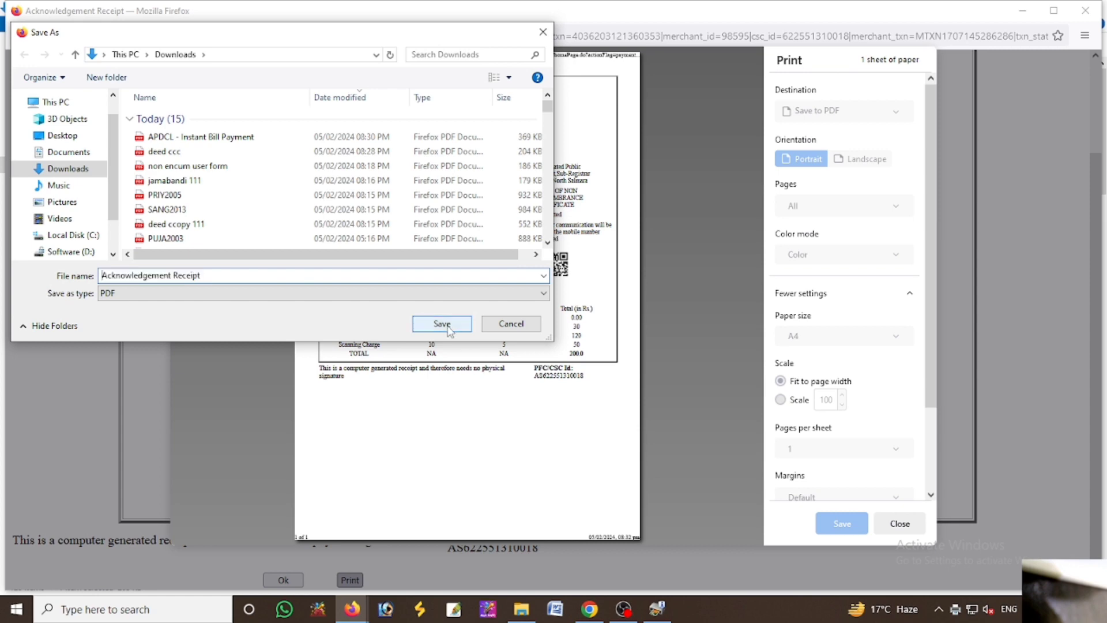